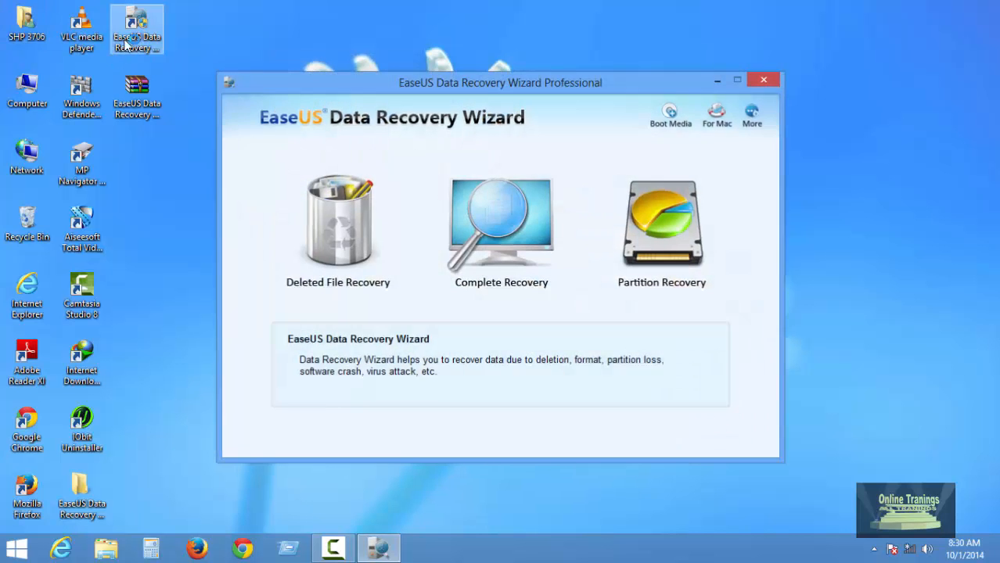
drag(487, 90, 496, 92)
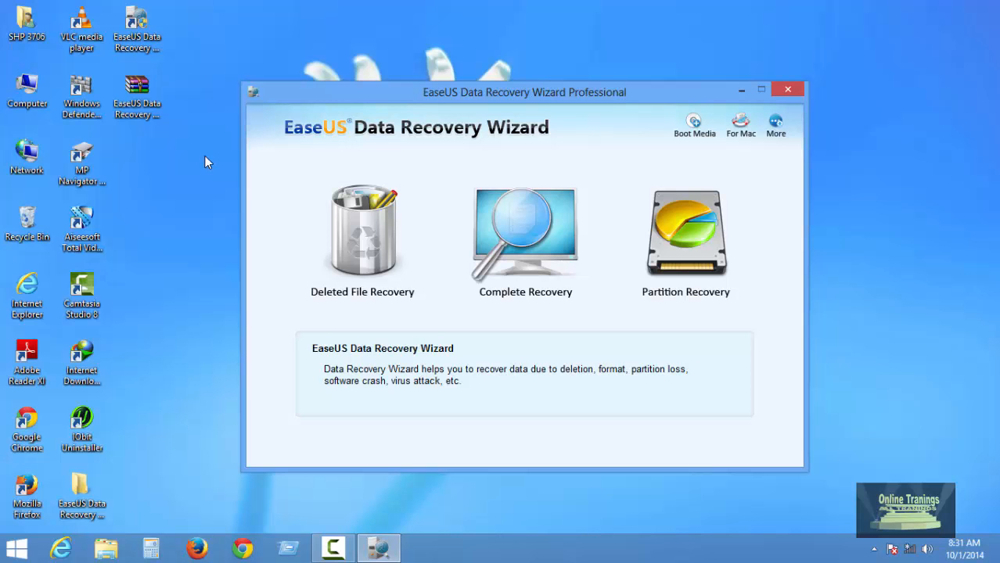
mouse_move(335, 237)
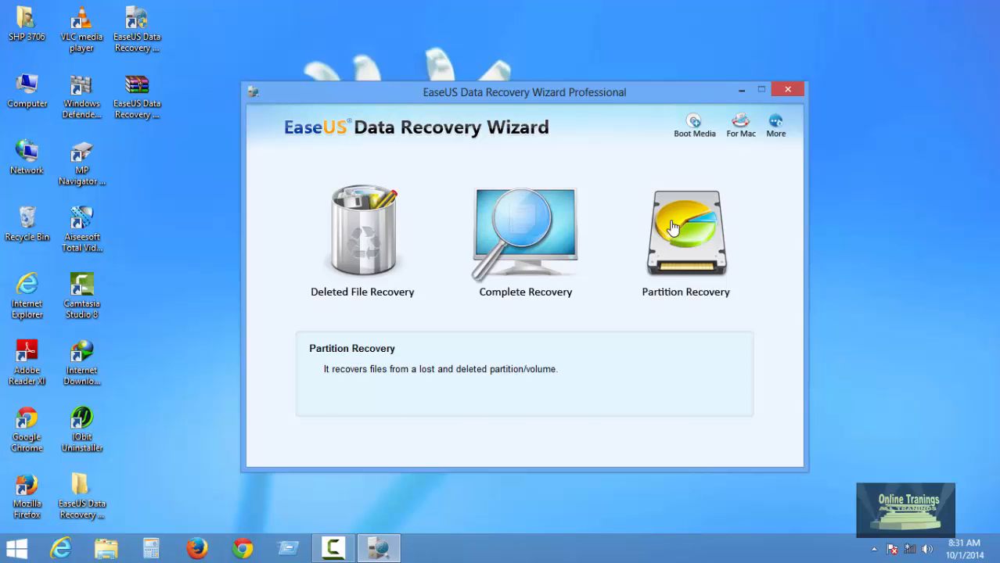
click(693, 129)
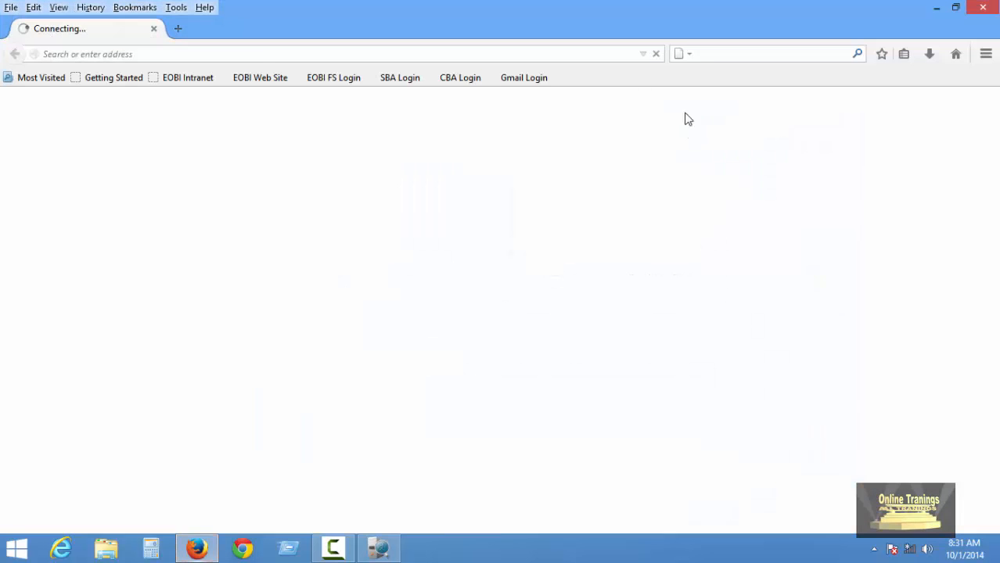
click(987, 8)
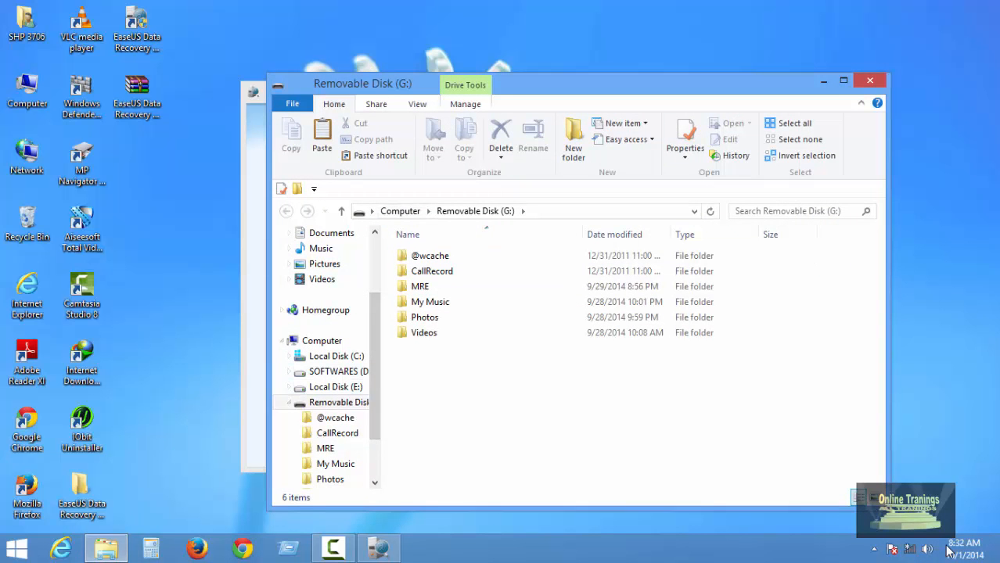
- Close the Removable Disk (G:) window, check the drives listed in Computer and close that window
key(alt+F4)
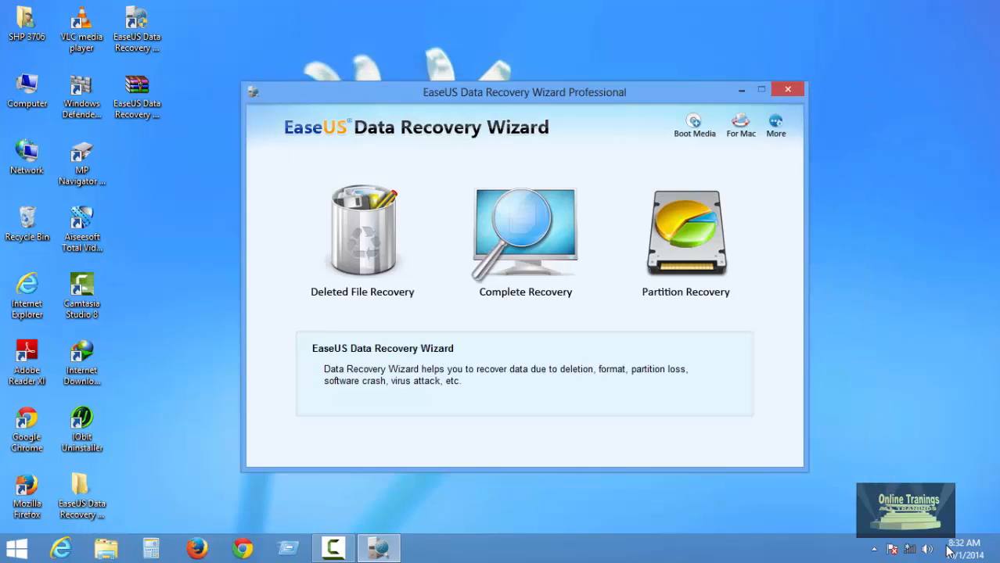
click(874, 548)
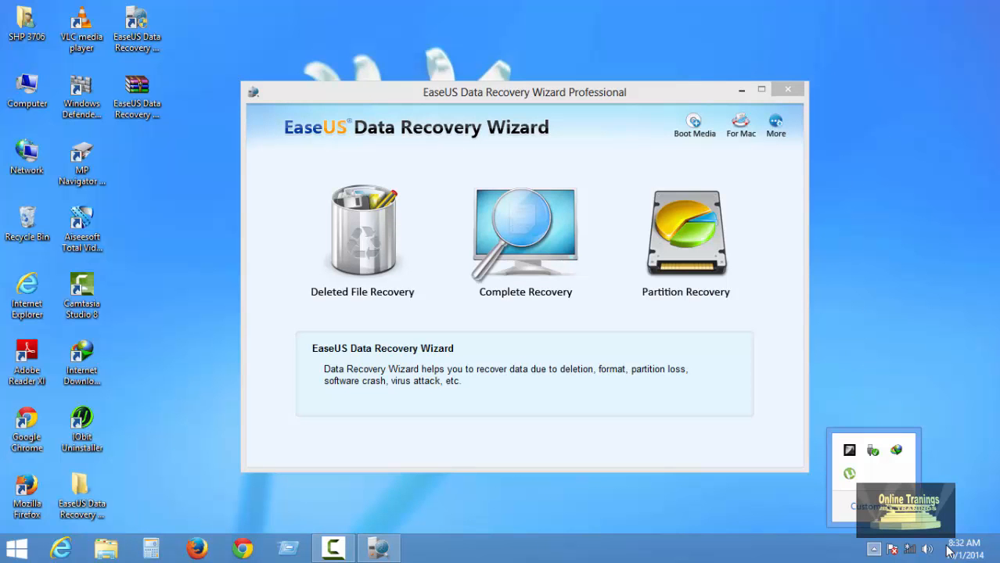
double_click(27, 91)
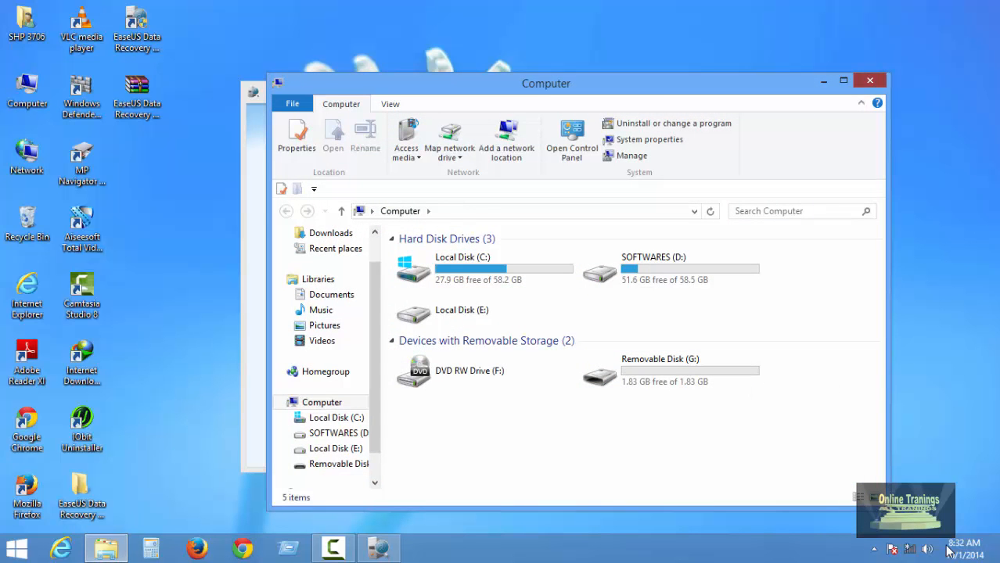
click(870, 80)
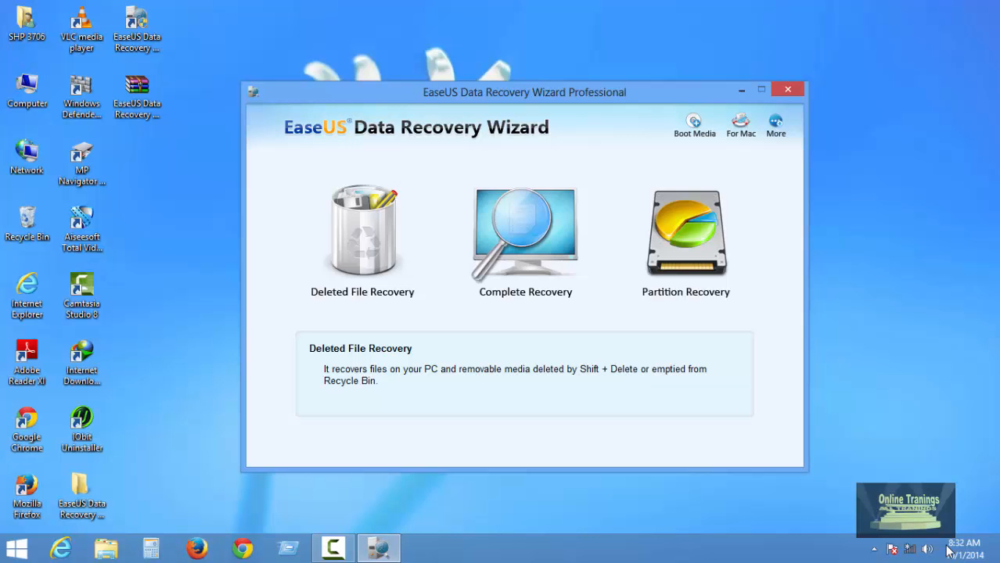
- Start Deleted File Recovery and limit the lost file types to Graphic only
click(362, 231)
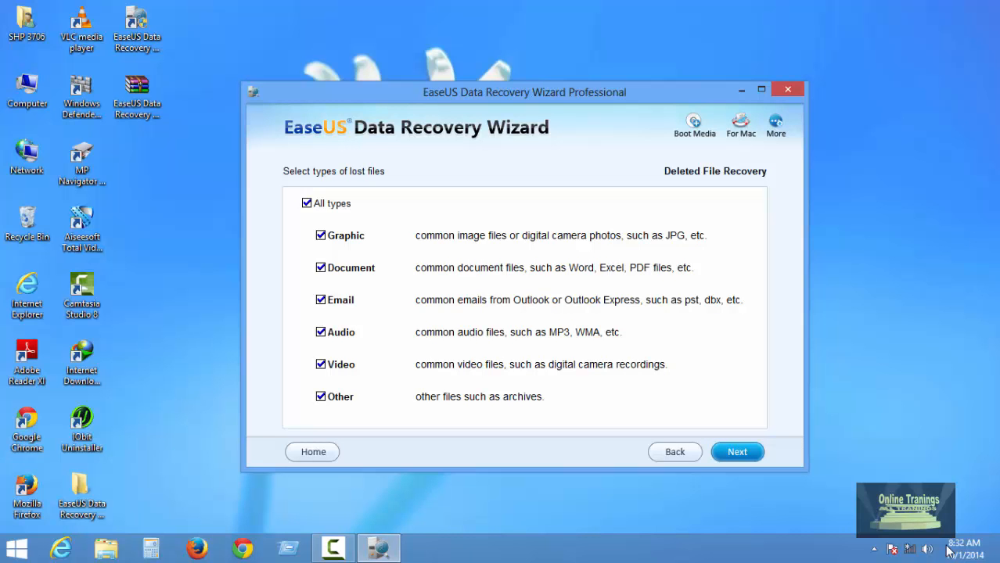
click(321, 333)
click(321, 365)
click(321, 397)
click(320, 300)
click(320, 268)
click(737, 451)
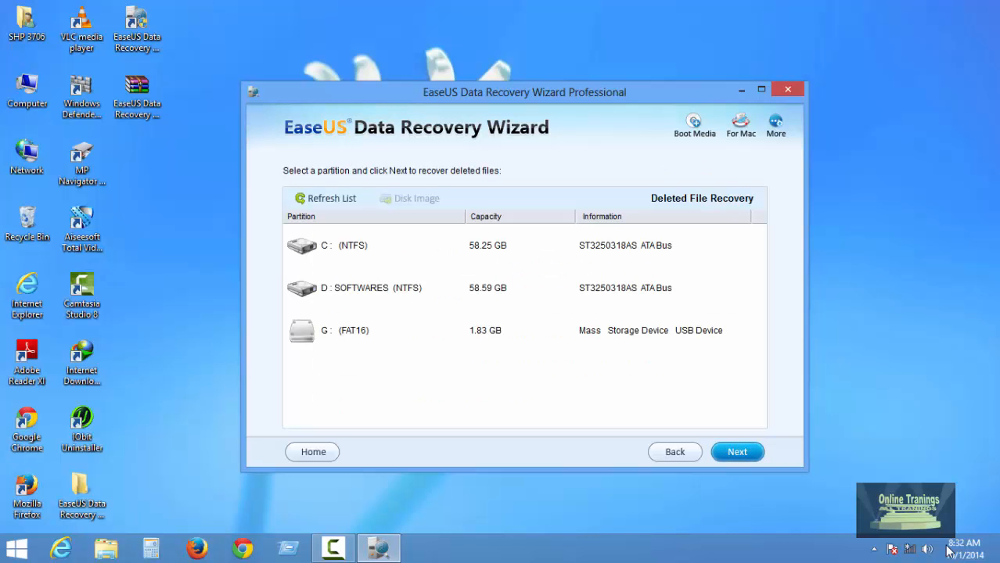
- Try to find deleted files on partition G: (FAT16), and return to the wizard's home page
click(354, 331)
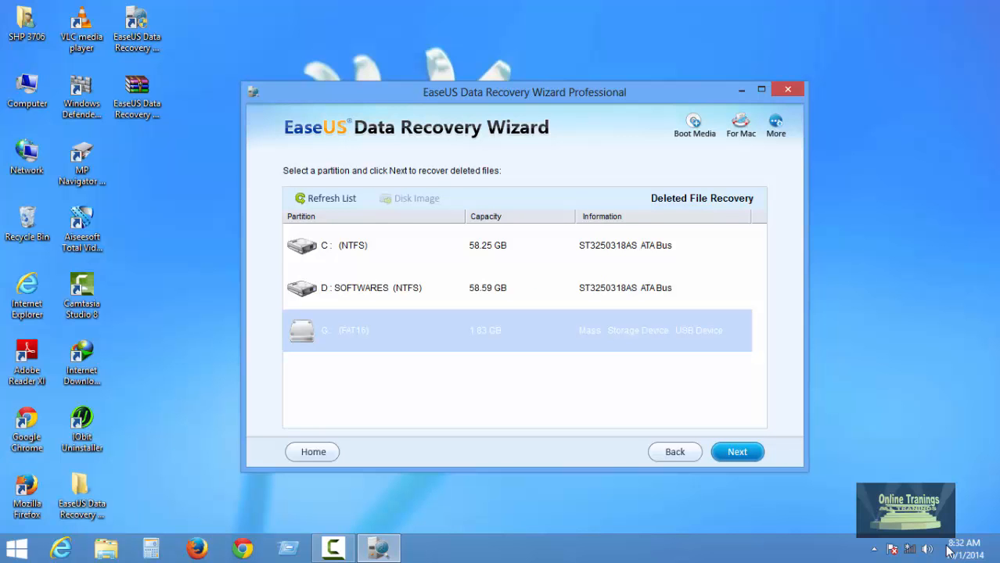
click(737, 451)
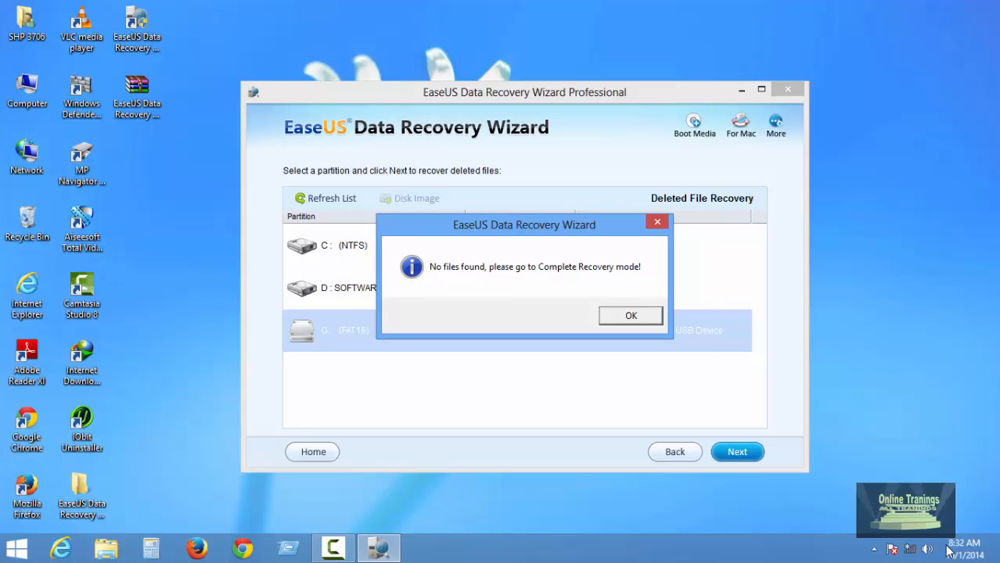
click(631, 315)
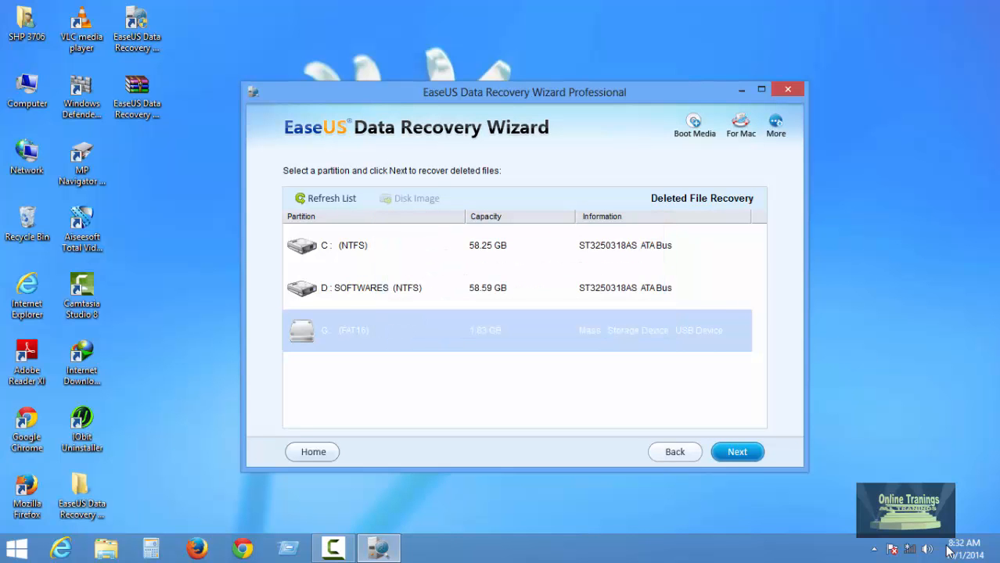
click(674, 452)
click(313, 452)
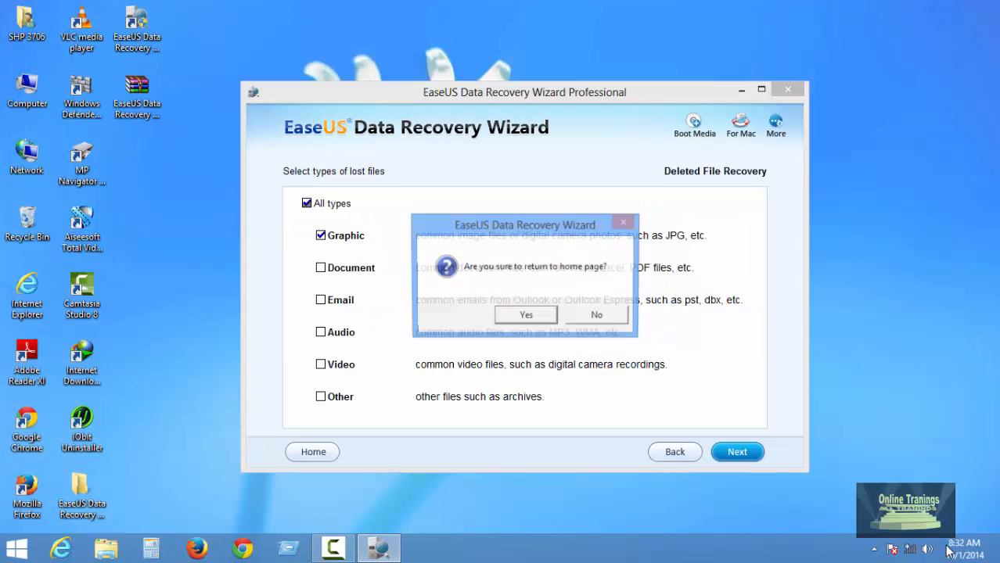
key(Return)
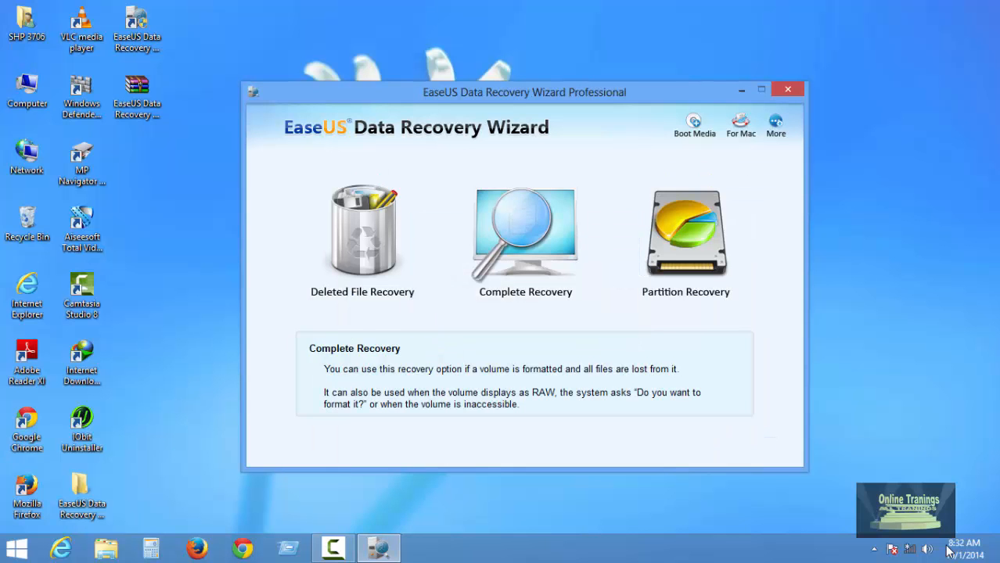
- Start Complete Recovery and include Audio, Video and Other along with Graphic as lost file types
click(524, 234)
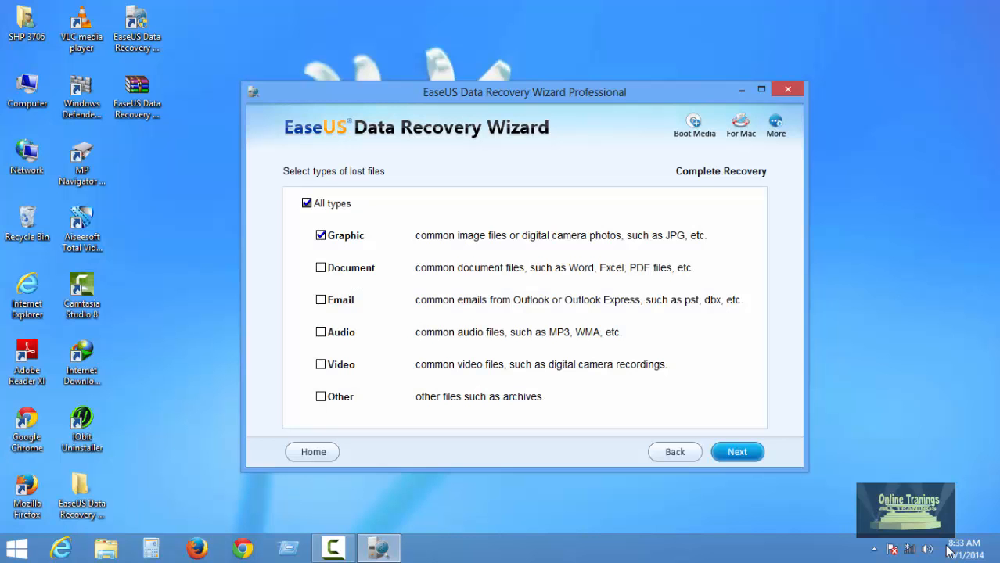
click(321, 267)
click(320, 267)
click(321, 332)
click(321, 364)
click(321, 397)
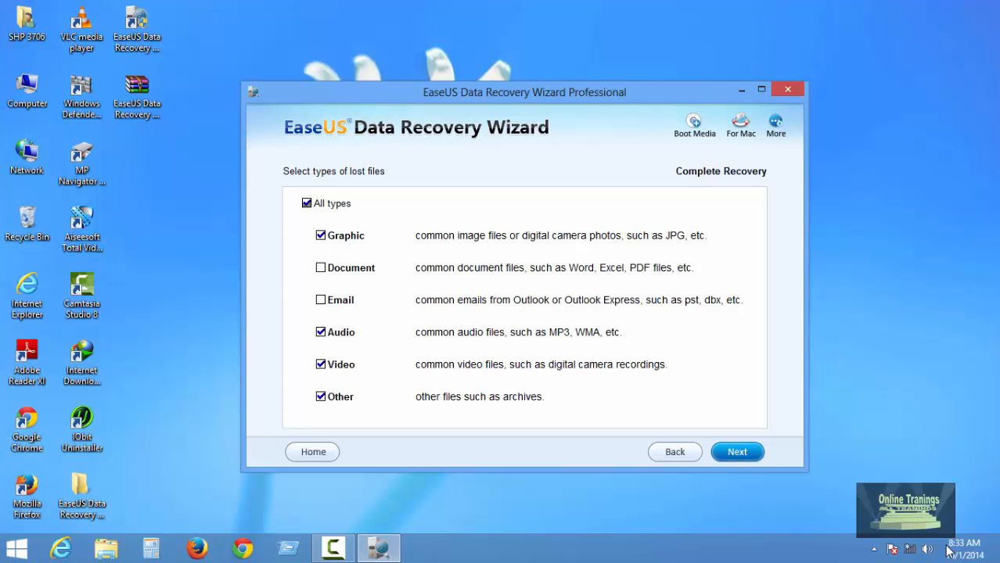
key(Return)
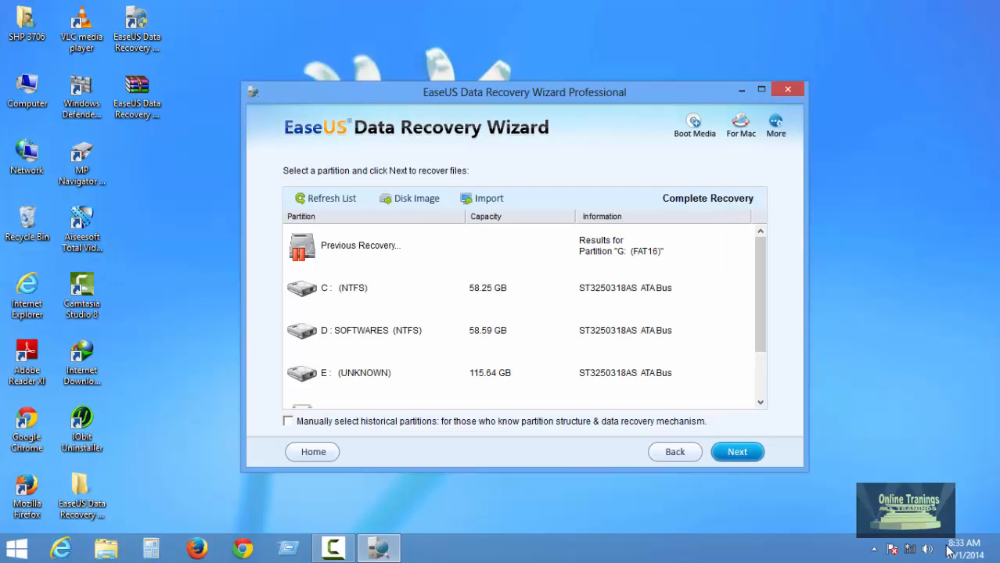
- Scan the G: (FAT16) USB partition for lost files and expand the search progress details
key(Down)
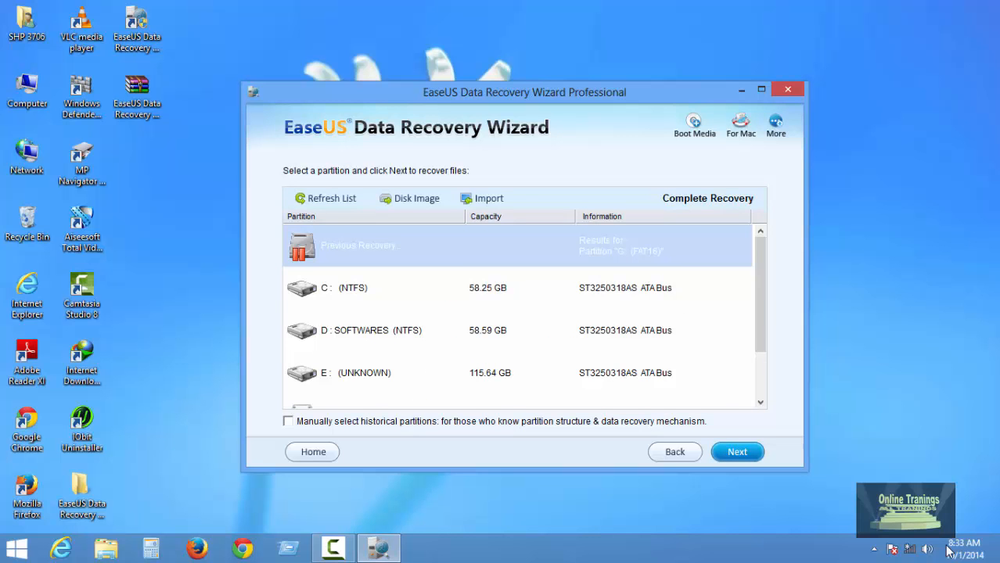
scroll(948, 552, down, 9)
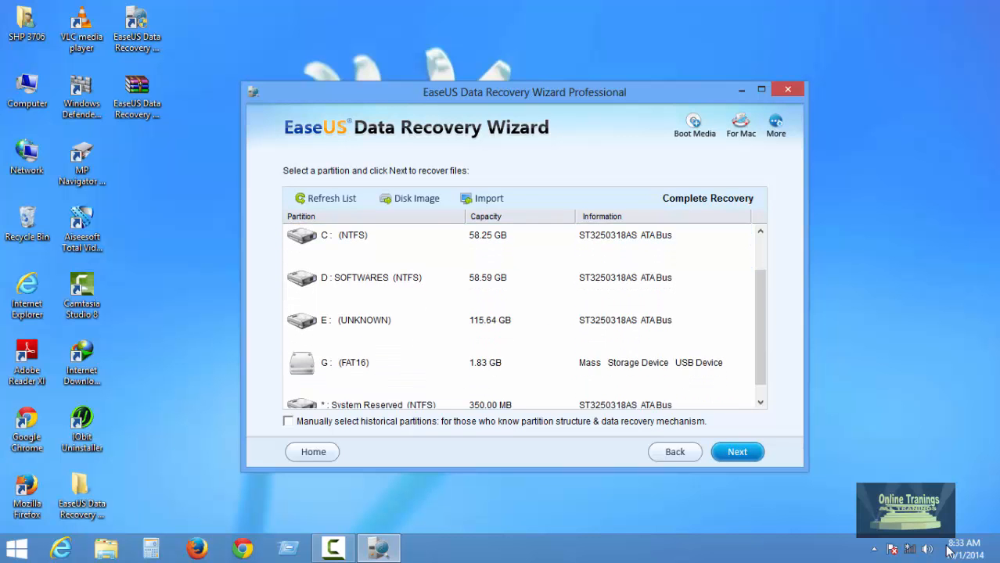
scroll(948, 551, down, 3)
key(Down)
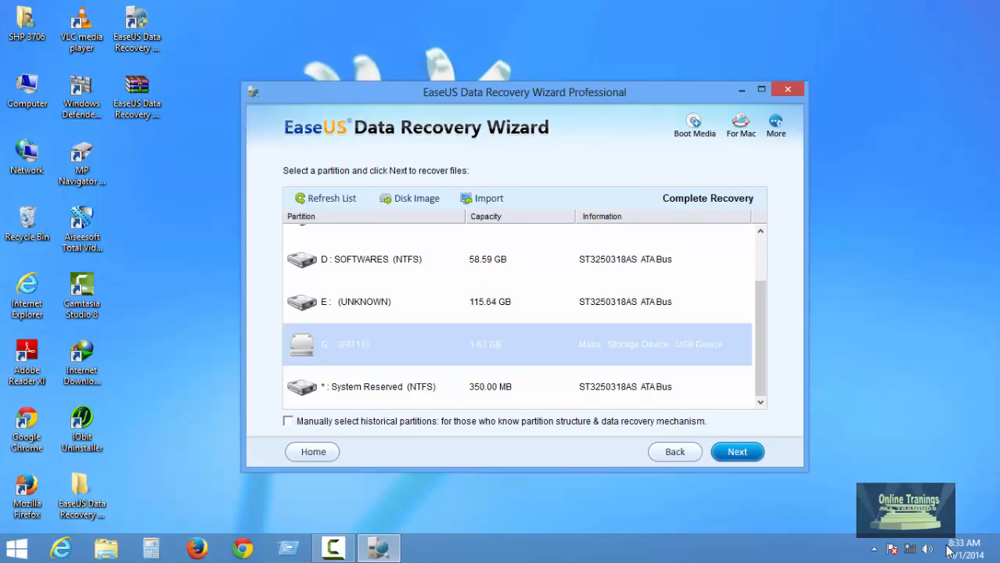
key(Return)
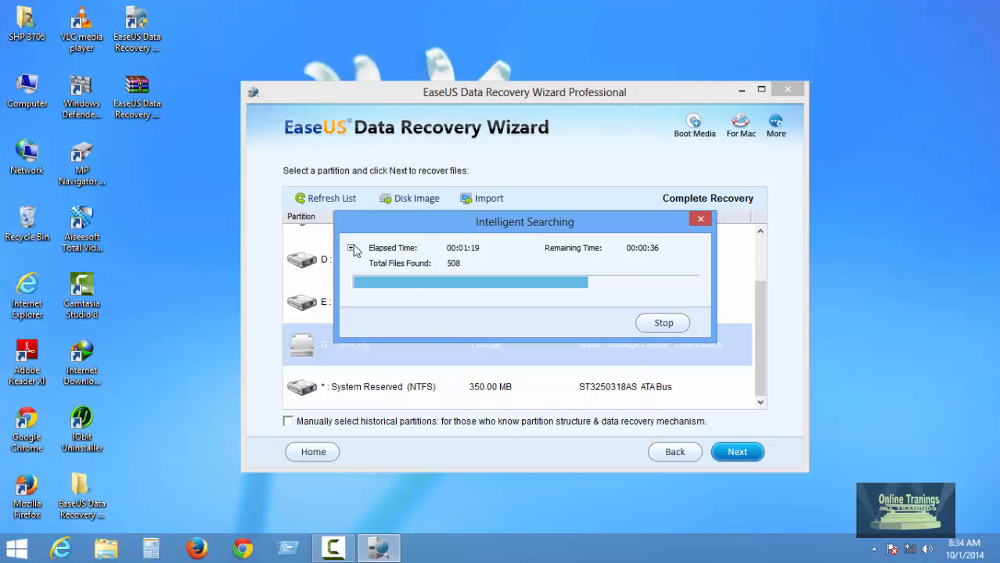
click(350, 248)
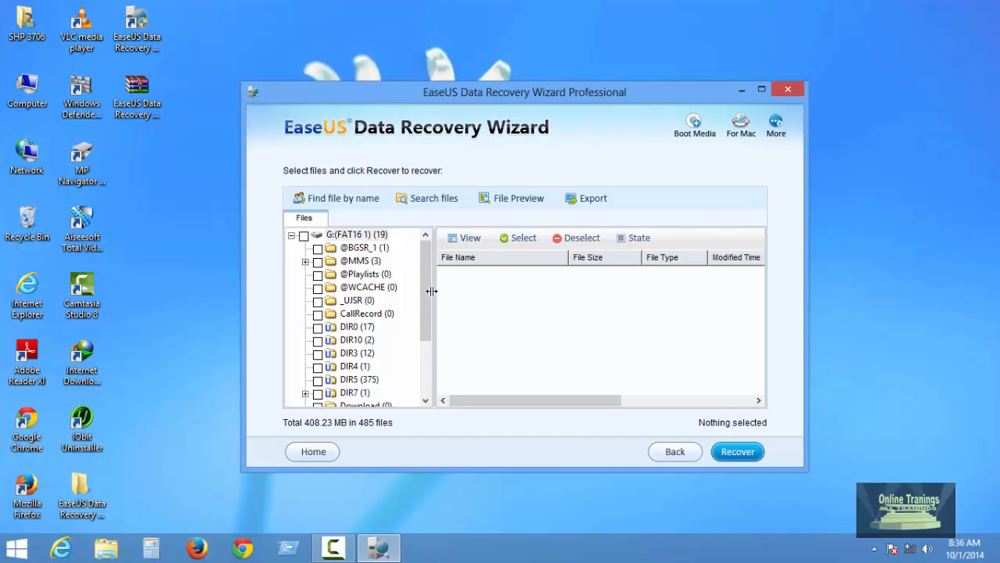
- Mark all found files and folders on G: (FAT16) for recovery, including Raw Files
drag(426, 290, 432, 353)
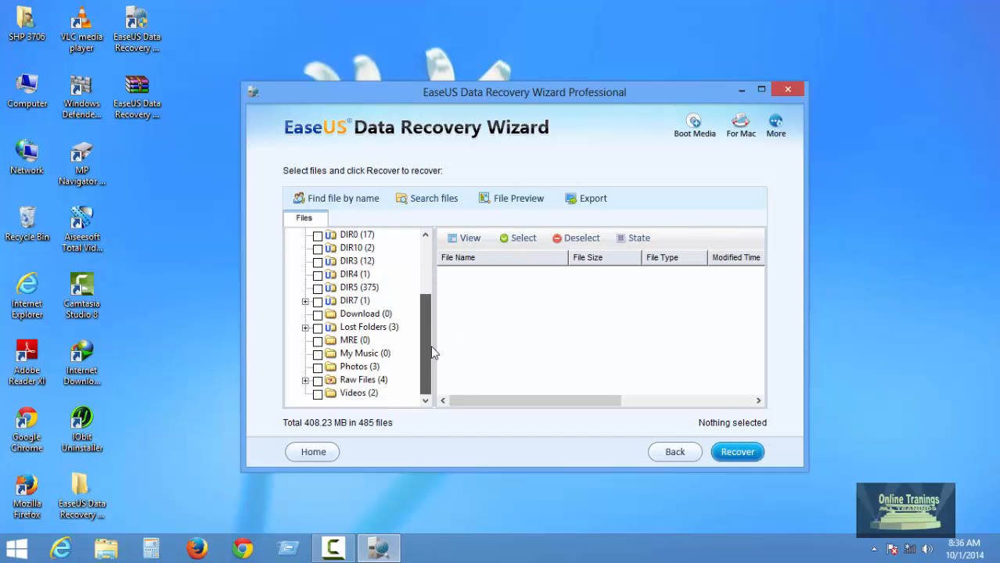
click(318, 381)
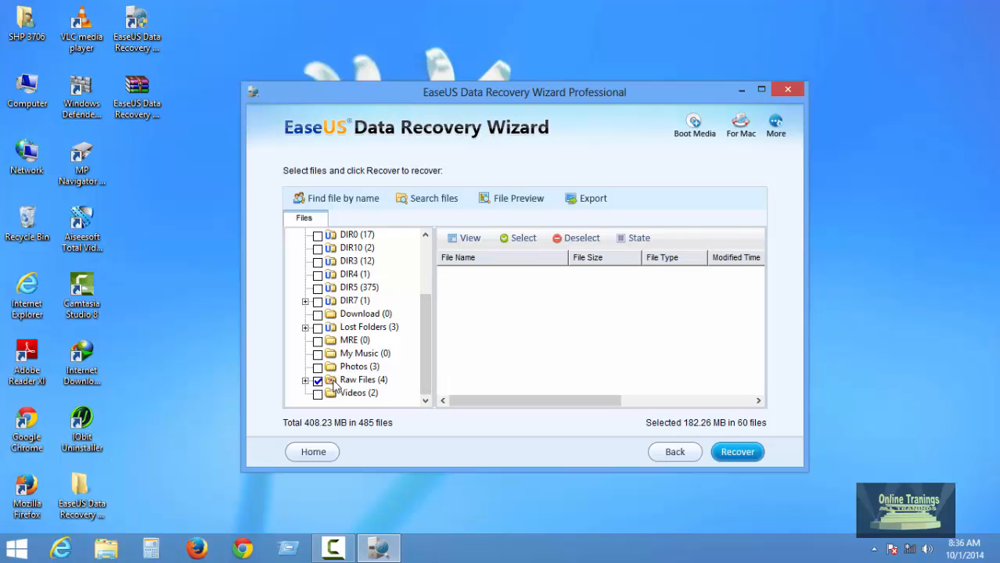
drag(422, 317, 430, 254)
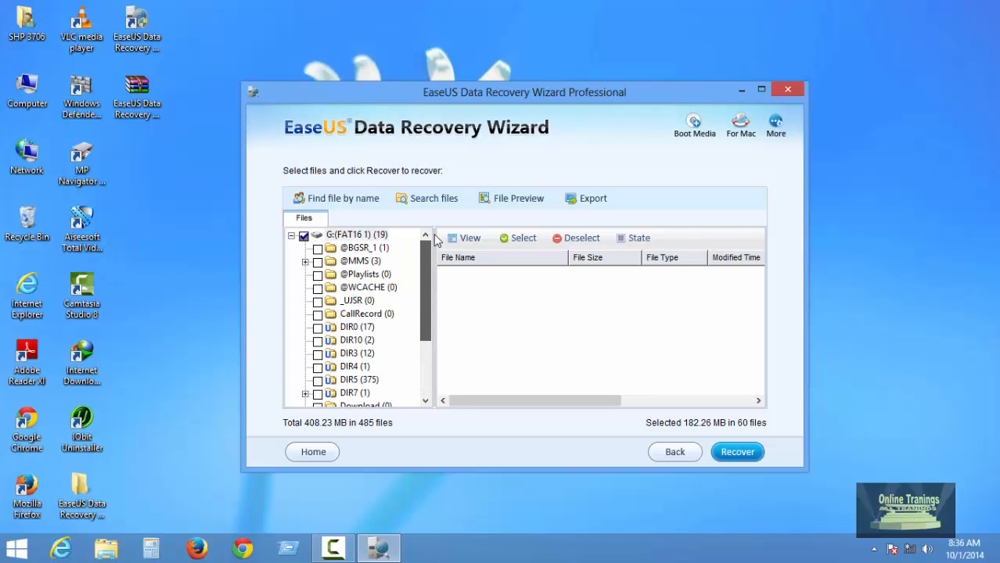
click(304, 236)
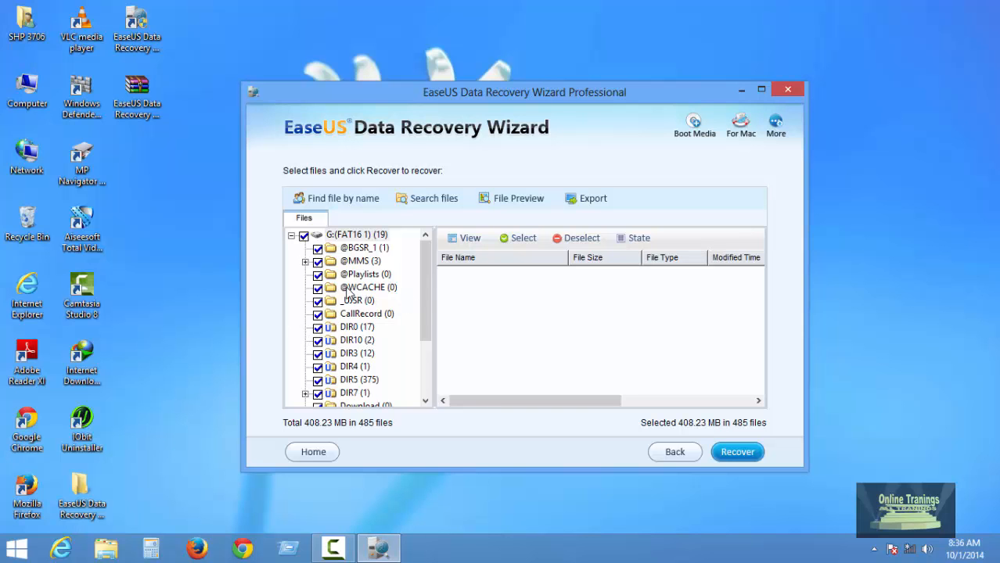
click(305, 263)
click(305, 263)
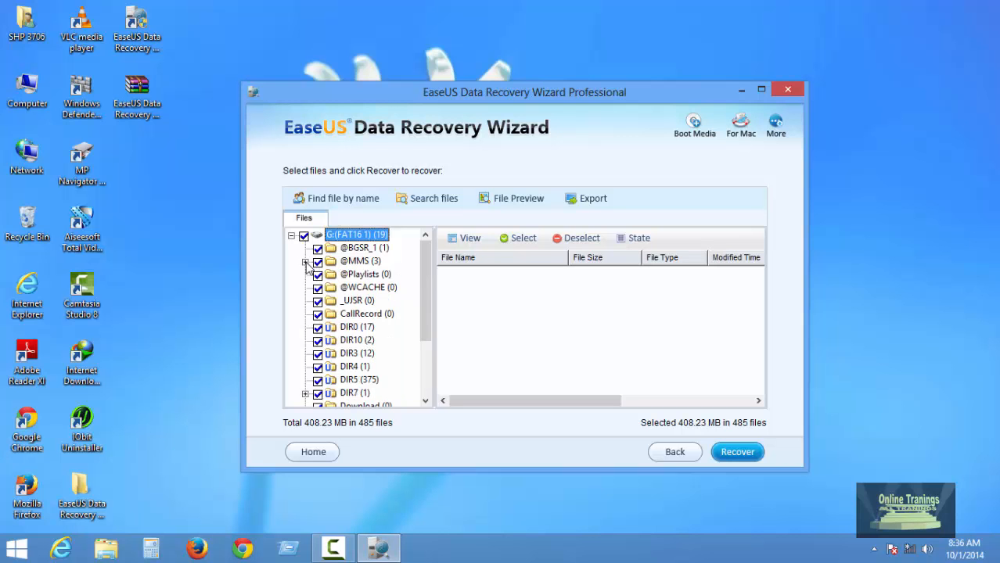
scroll(333, 391, down, 2)
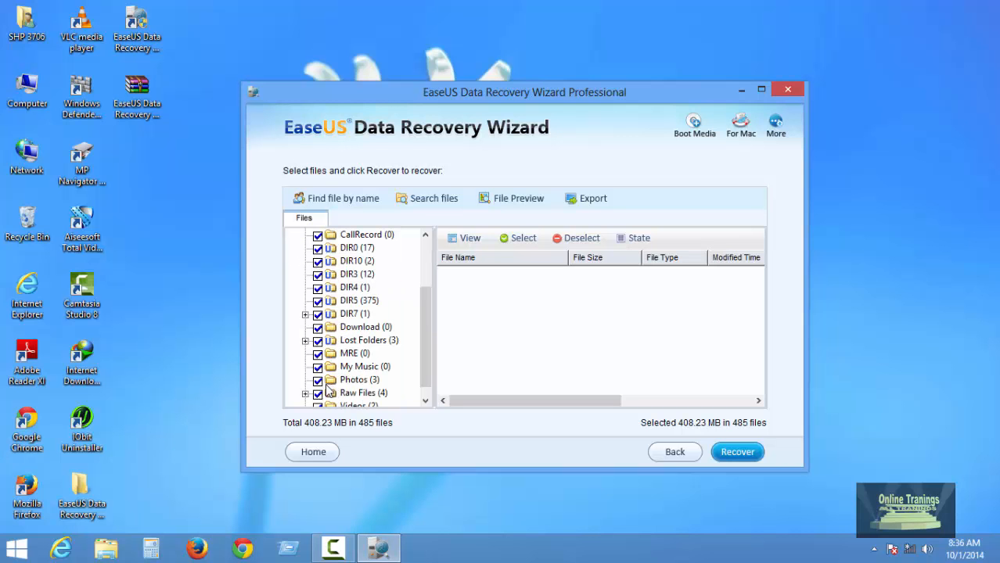
scroll(358, 353, down, 1)
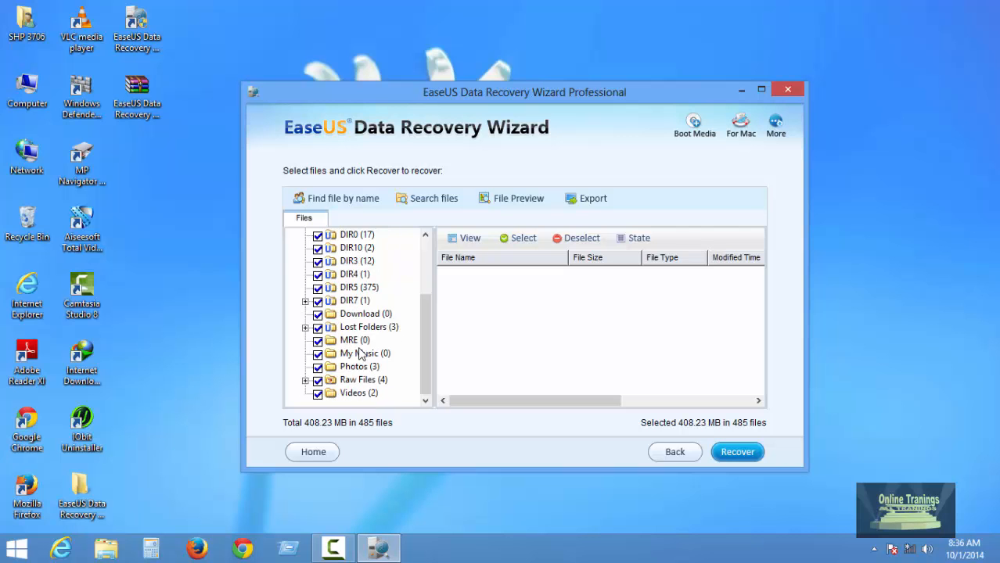
click(305, 381)
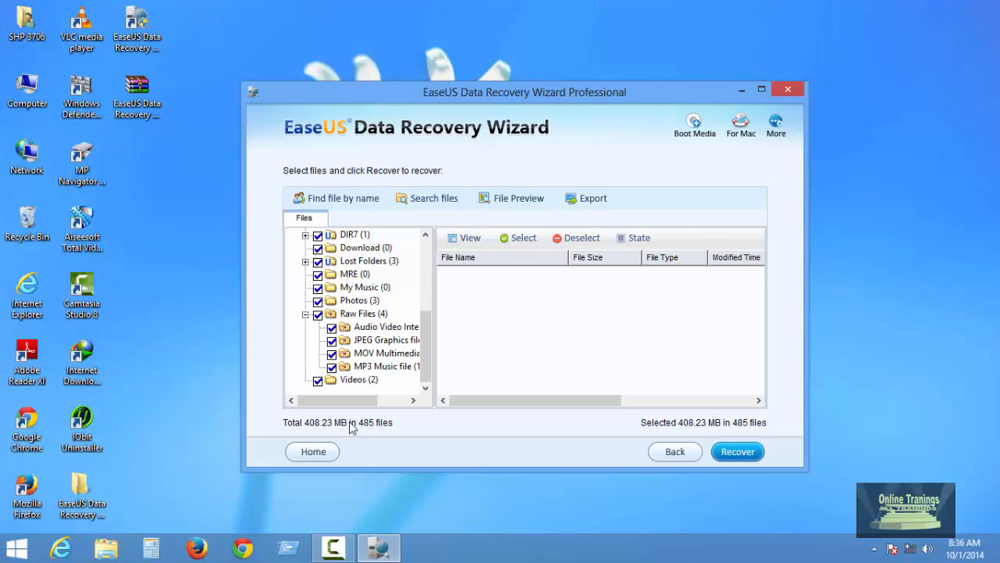
- Quit the current search results and load the Previous Recovery results for partition G: (FAT16)
click(669, 455)
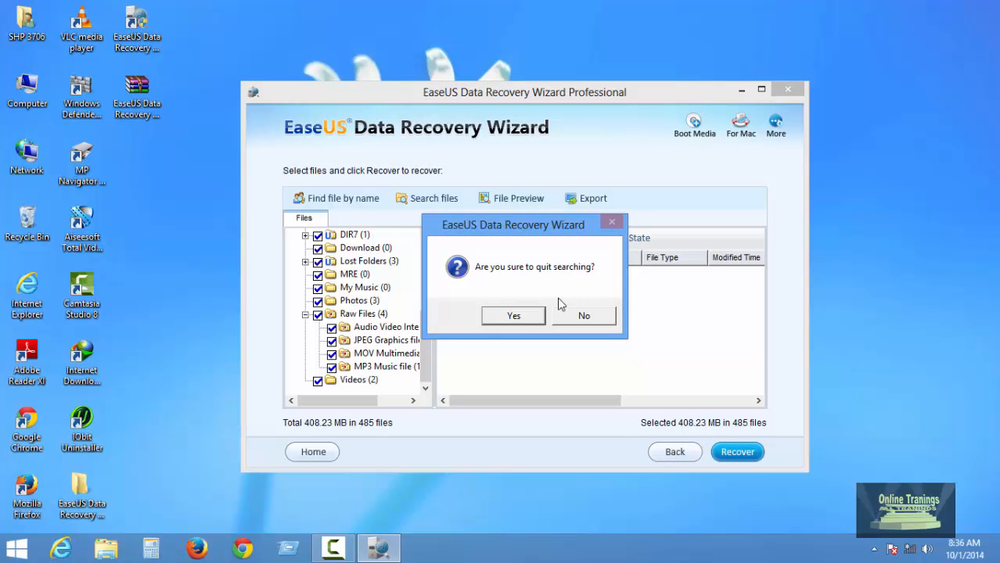
click(519, 315)
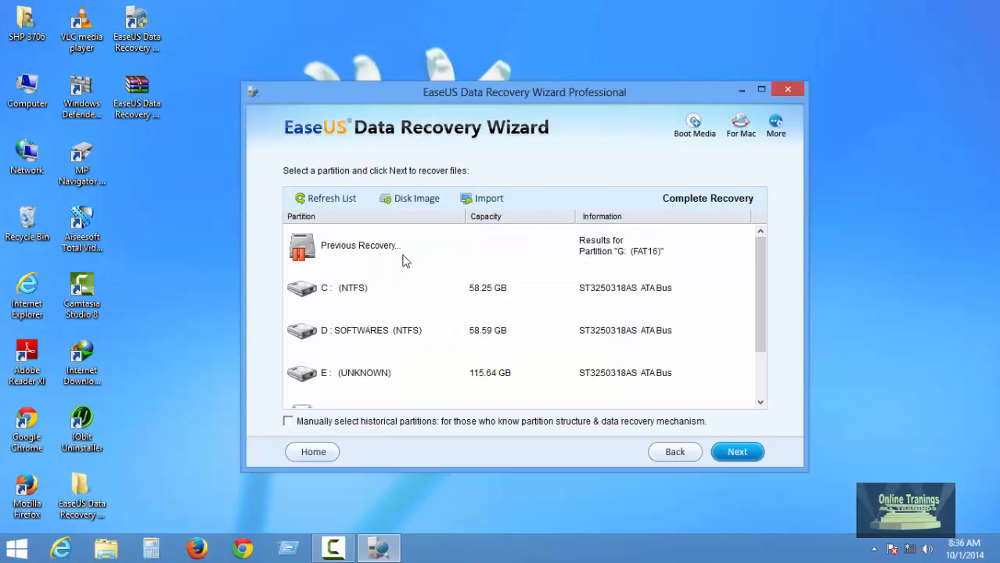
click(398, 248)
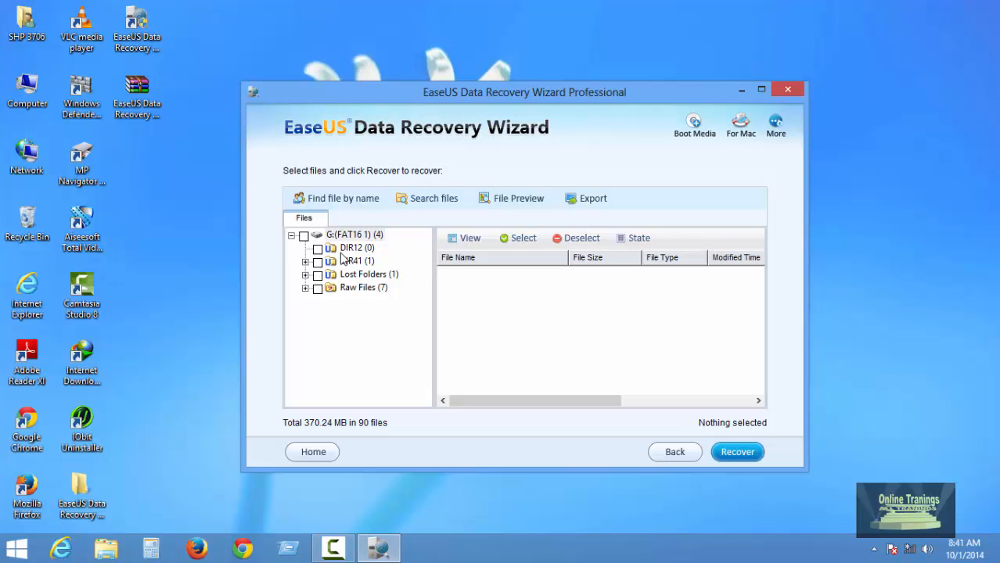
- Mark the DIR12, DIR41, Lost Folders and Raw Files folders on G: for recovery
click(317, 248)
click(318, 262)
click(317, 274)
click(317, 288)
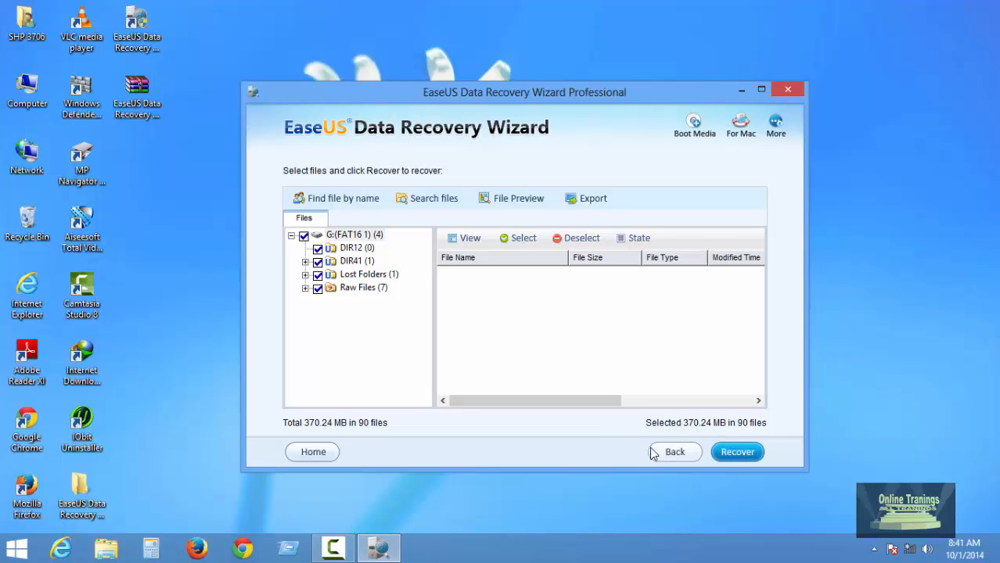
click(729, 454)
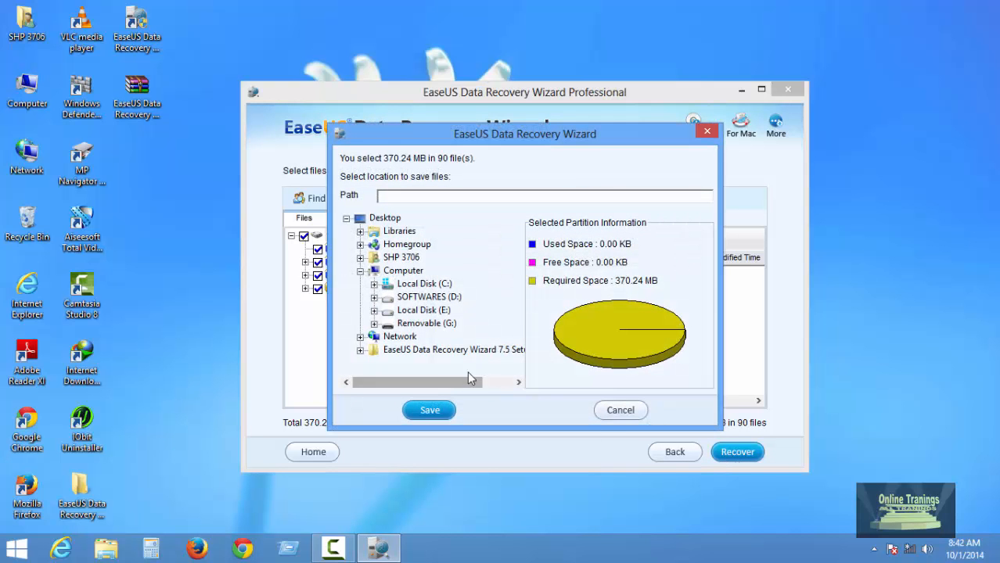
drag(465, 384, 513, 384)
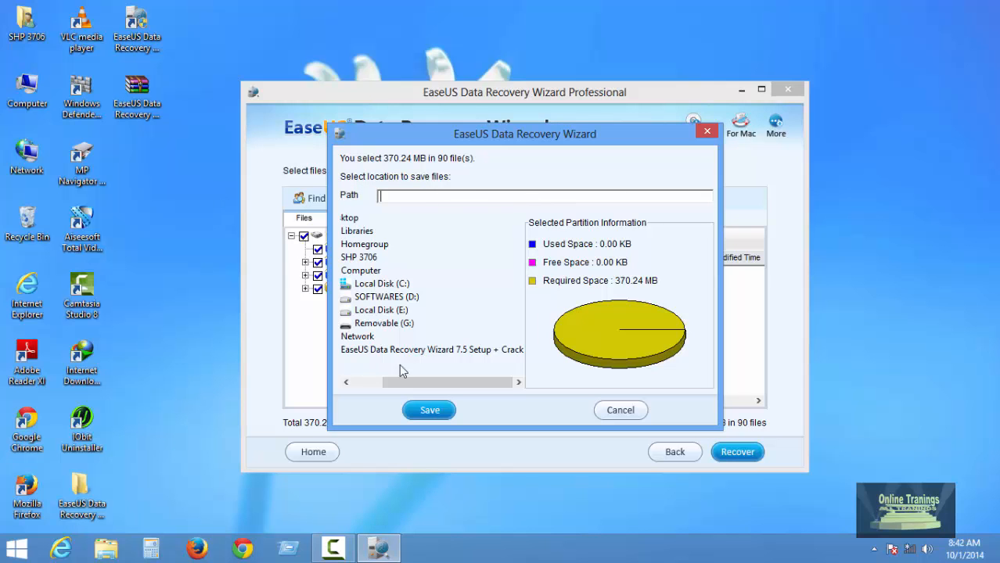
click(615, 410)
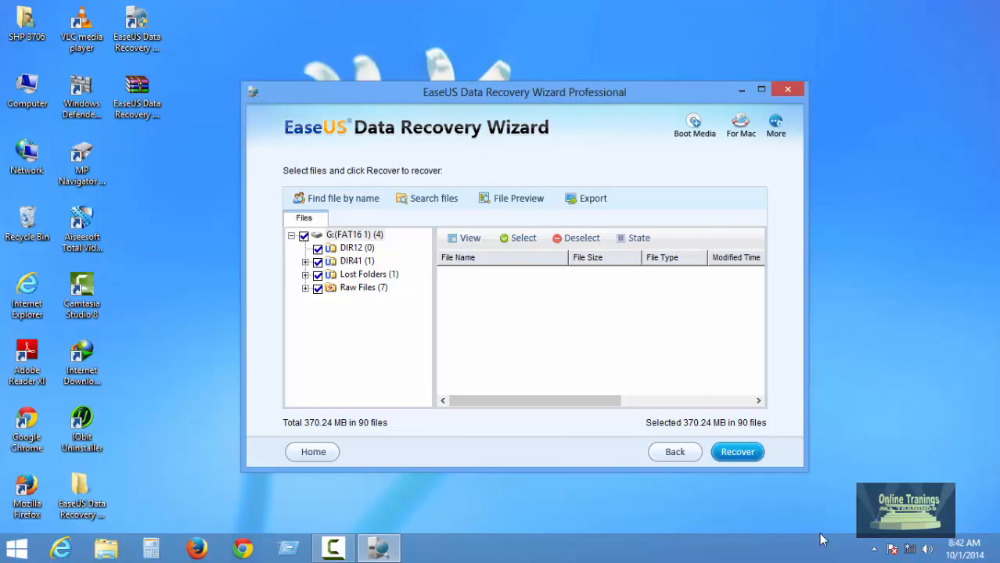
click(738, 452)
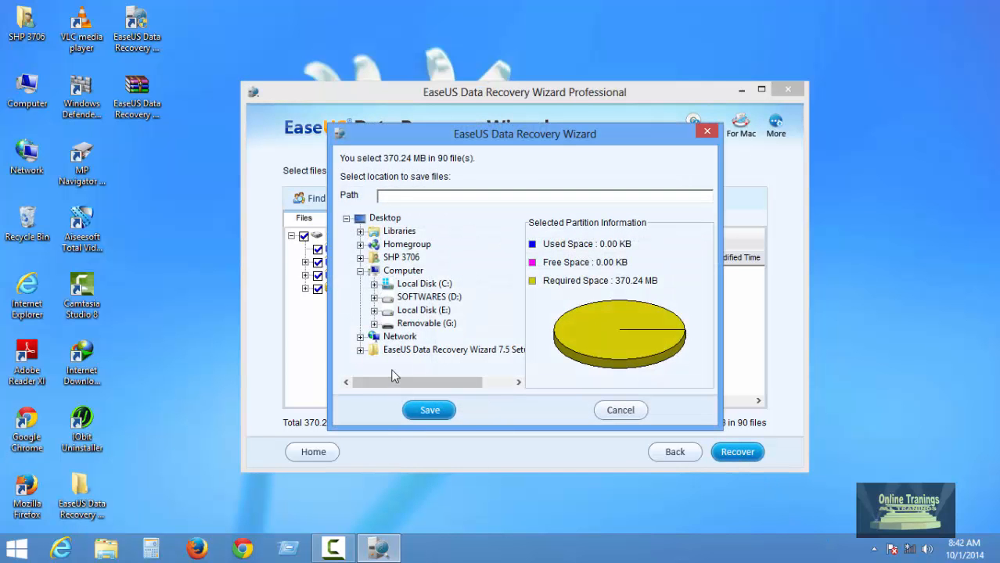
click(360, 349)
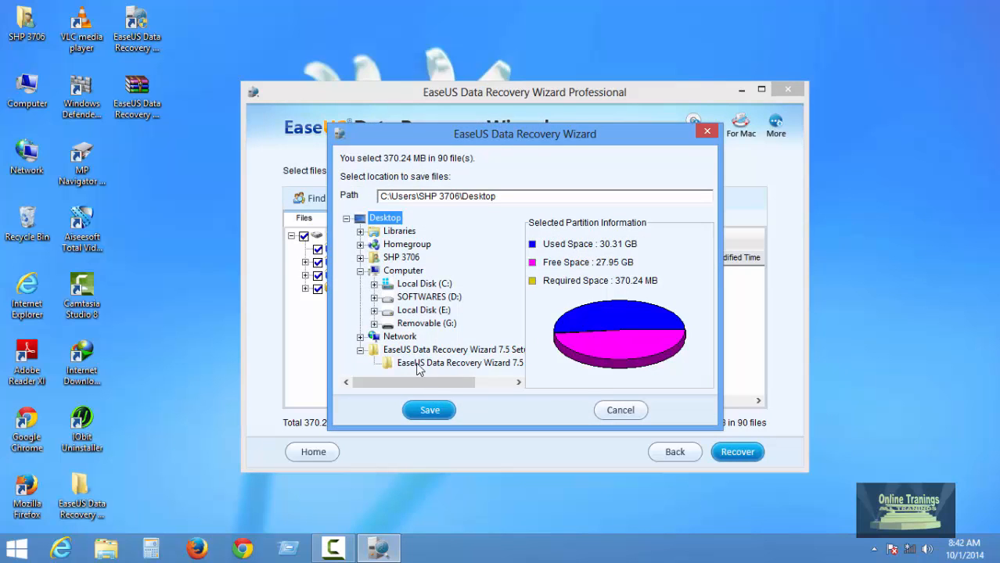
click(374, 297)
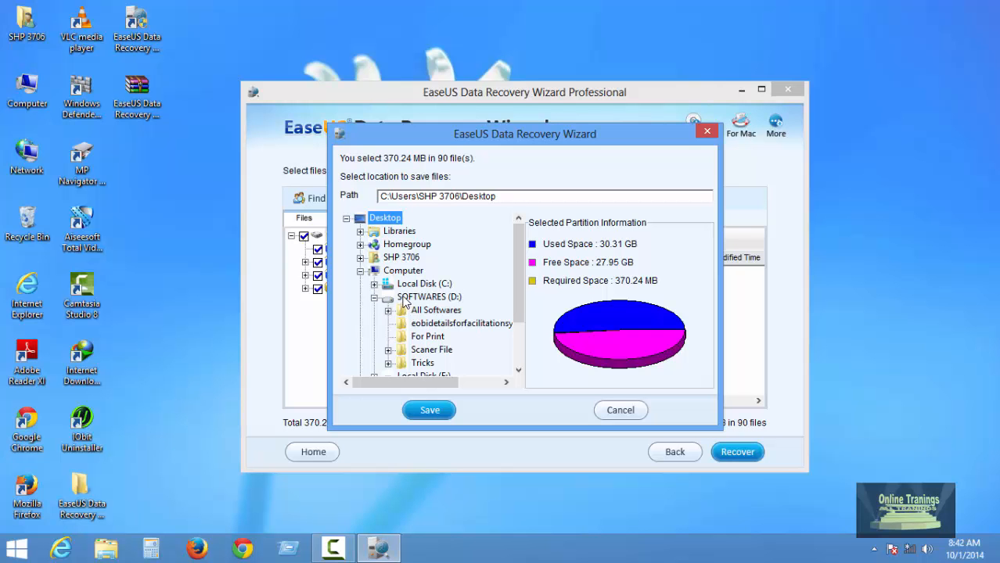
- Create a new folder named Recover on the SOFTWARES (D:) drive and open it in File Explorer
click(28, 98)
double_click(28, 98)
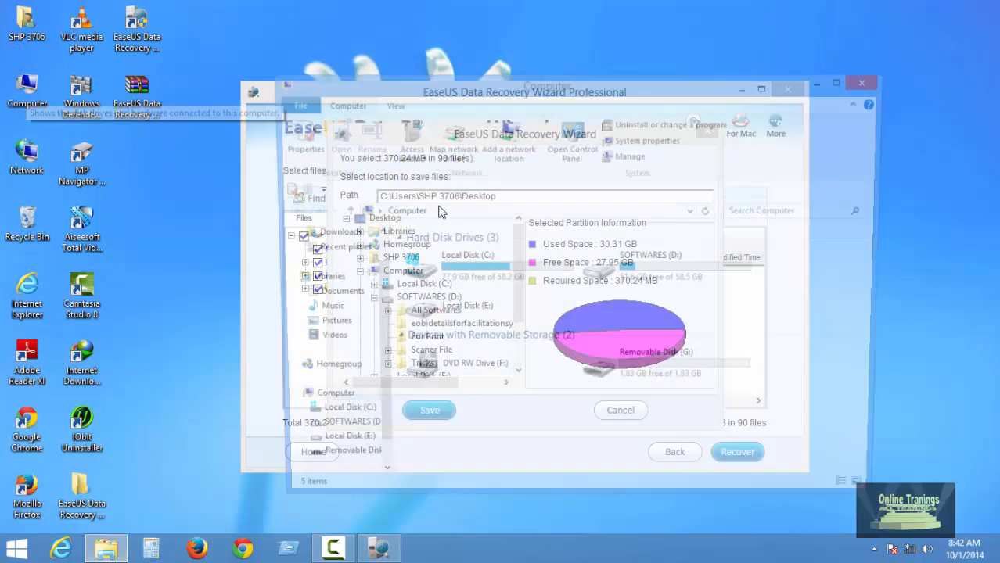
double_click(626, 266)
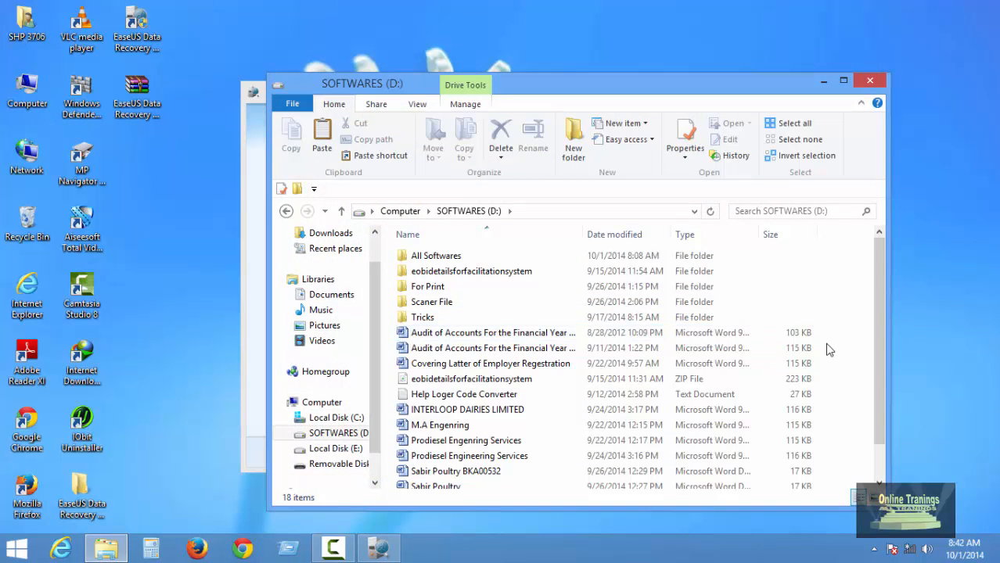
right_click(827, 344)
mouse_move(866, 313)
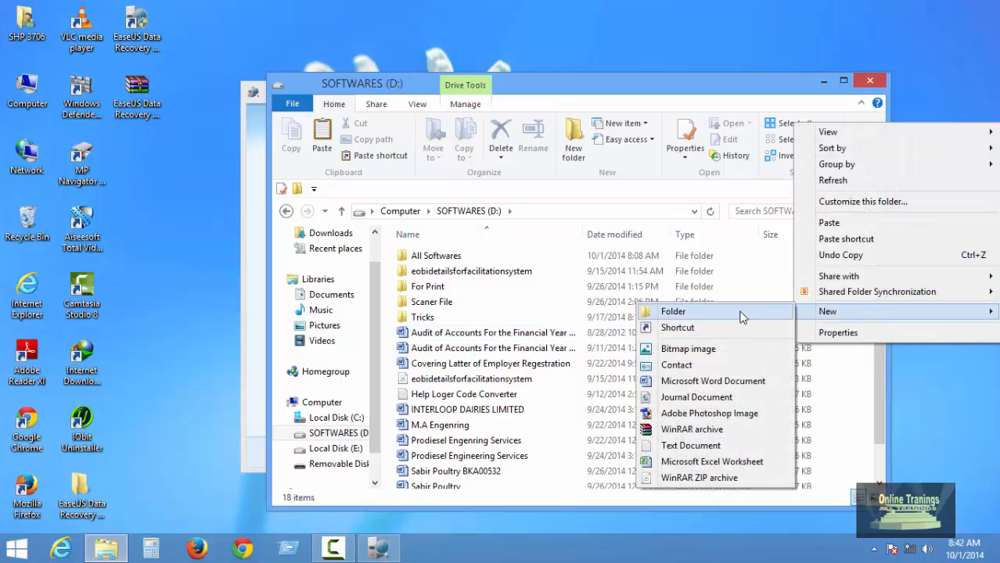
click(741, 311)
text(R)
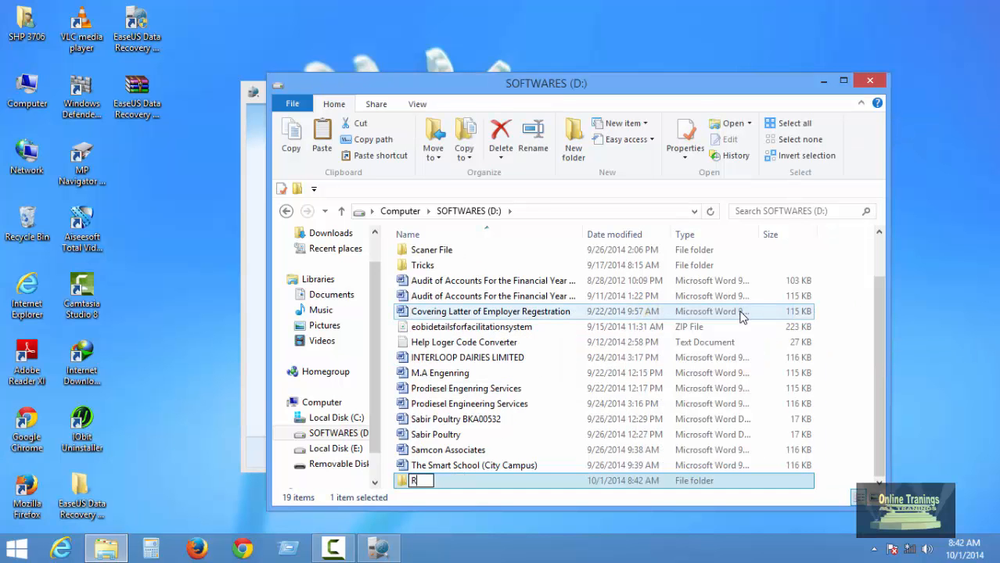
text(ecover)
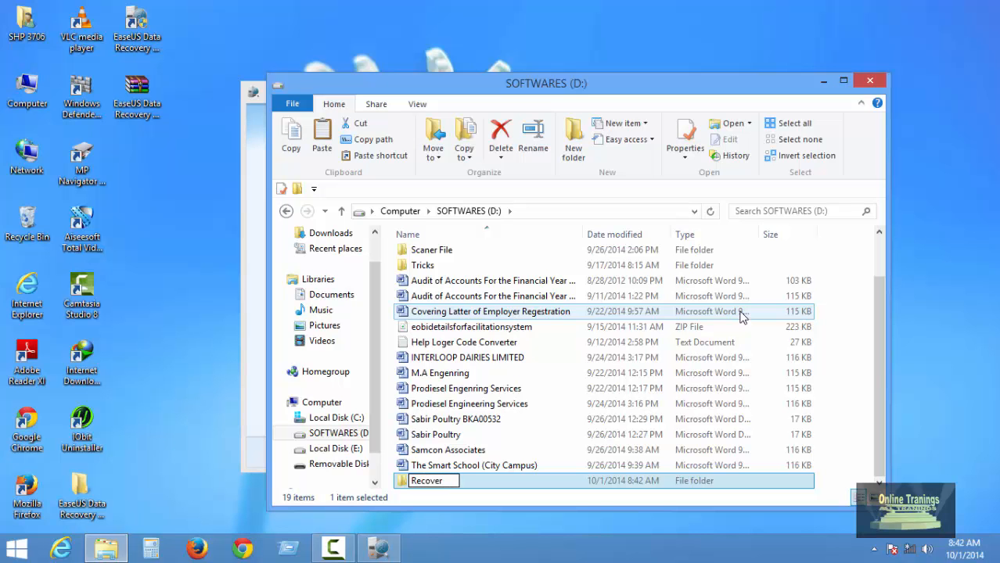
double_click(404, 483)
click(245, 449)
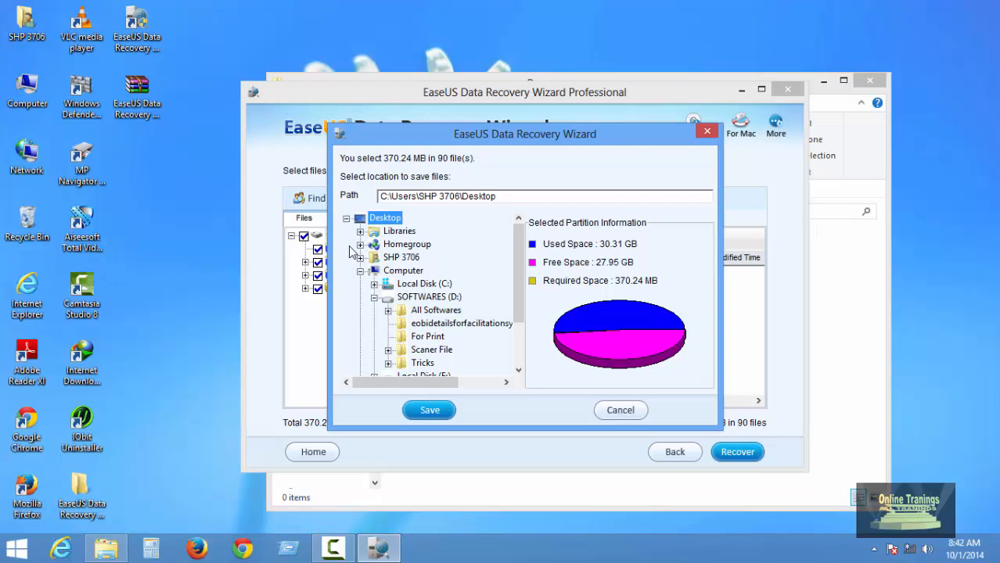
click(374, 298)
click(374, 298)
scroll(423, 371, down, 1)
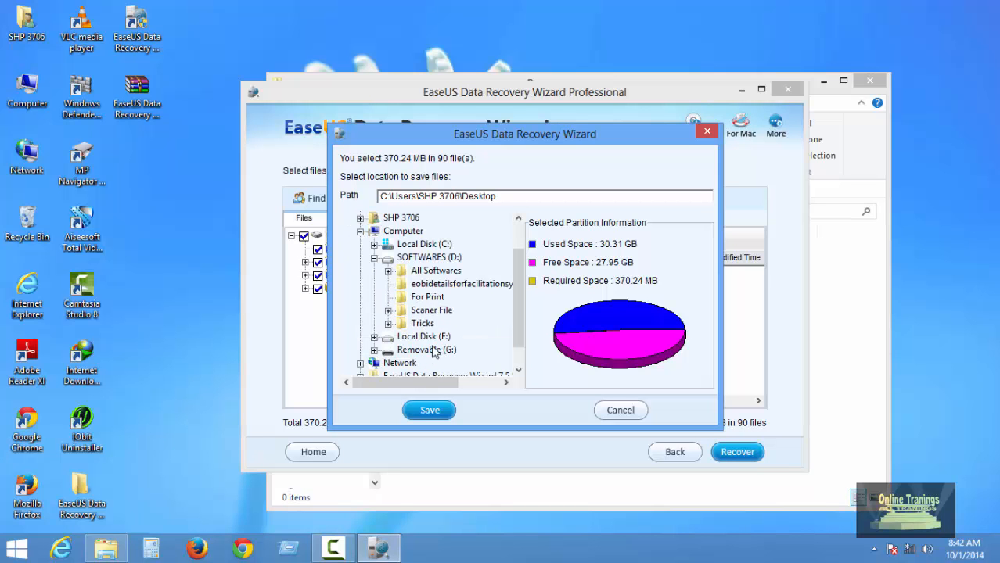
scroll(436, 350, up, 1)
click(360, 271)
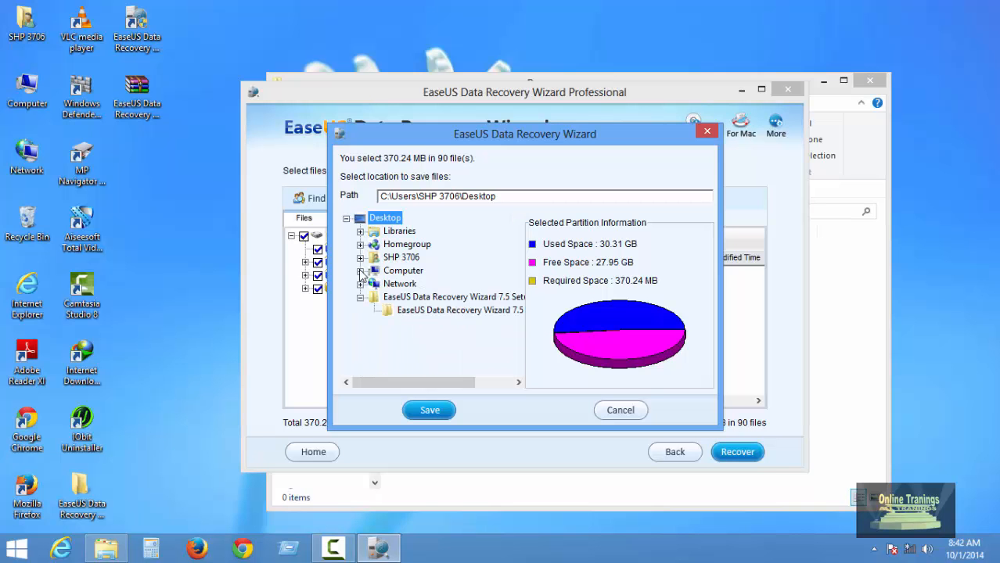
click(635, 418)
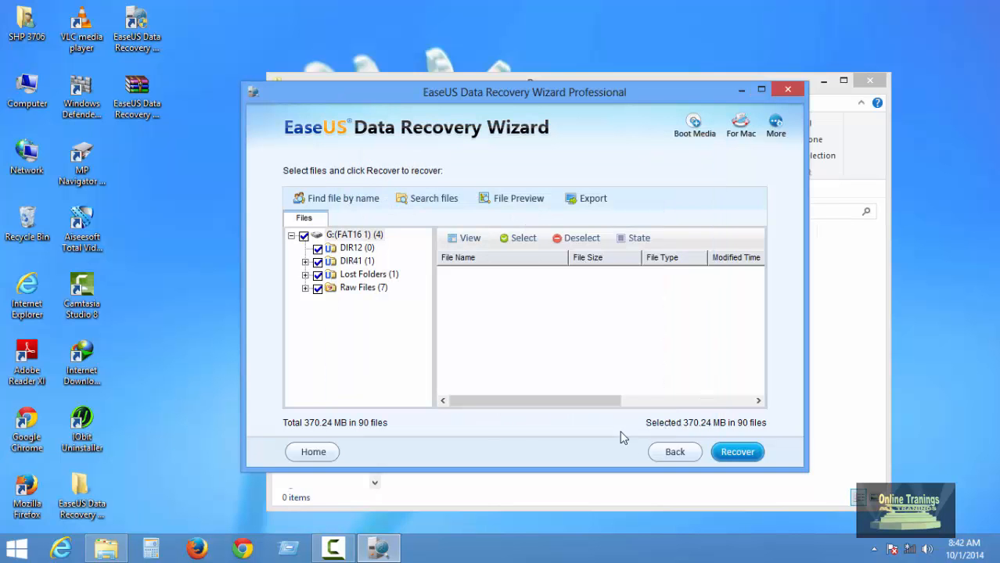
- Recover the marked files from G: and save them to the D:\Recover folder
click(737, 452)
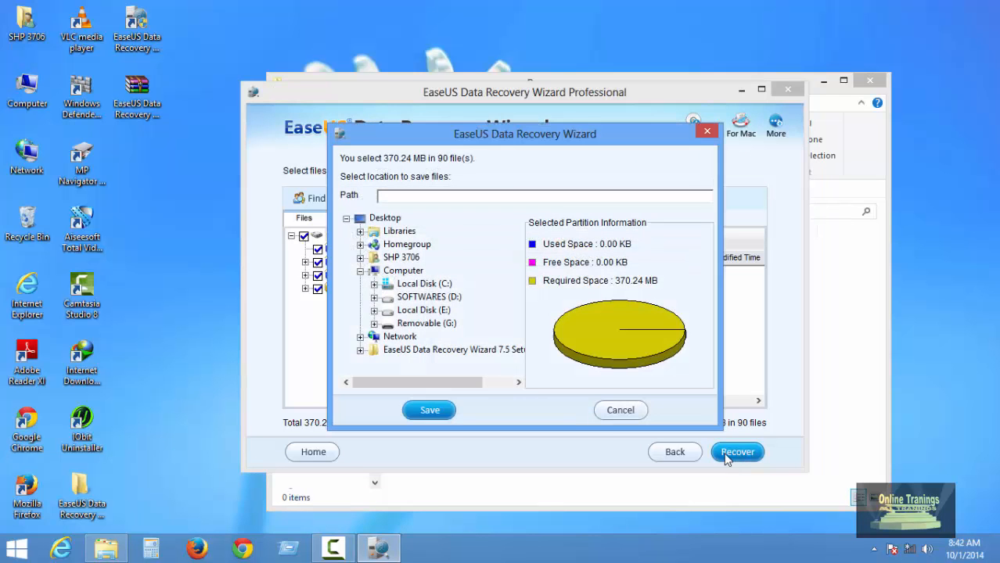
click(374, 298)
click(425, 336)
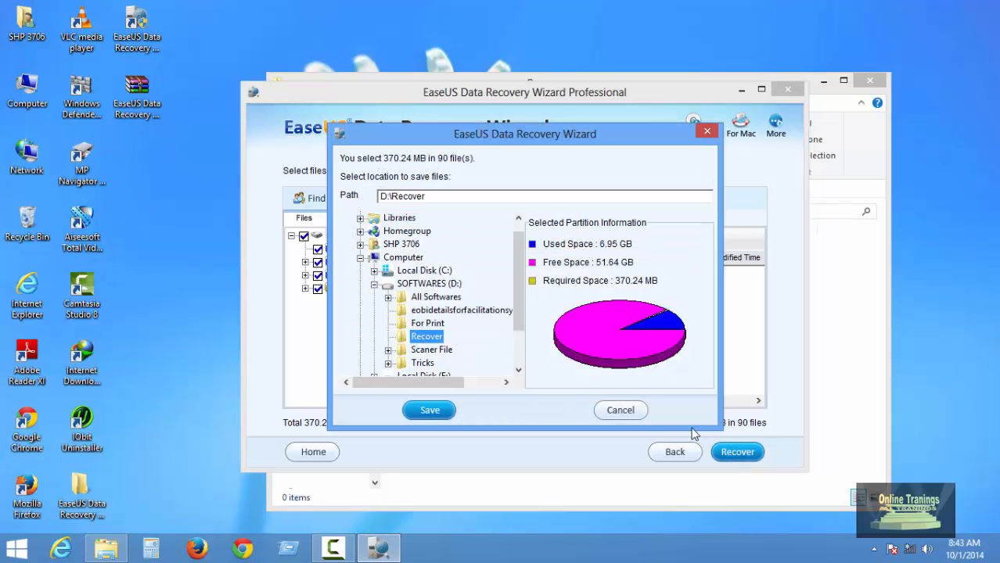
click(446, 417)
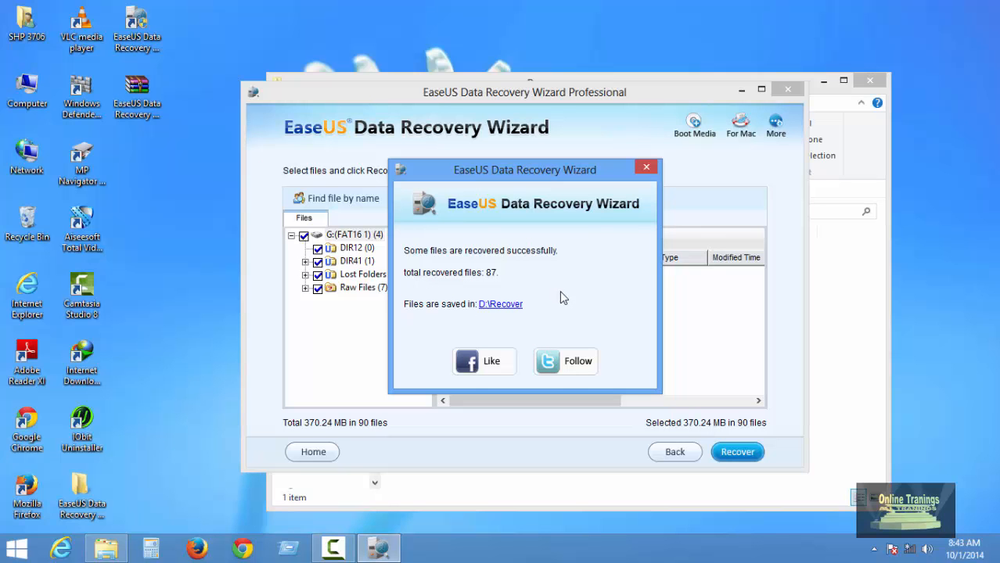
- Quit the finished search results and exit the EaseUS Data Recovery Wizard
click(647, 169)
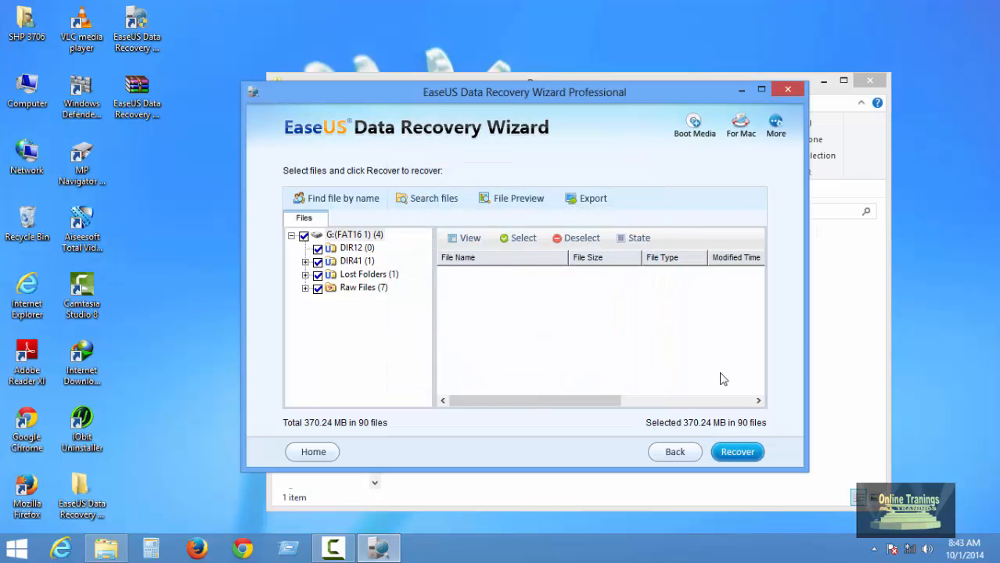
click(685, 454)
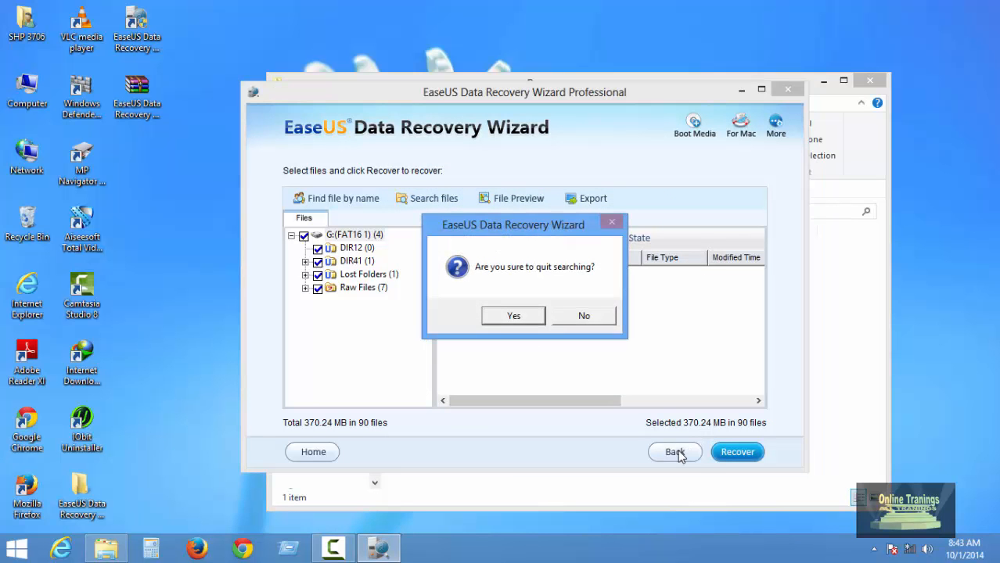
click(511, 319)
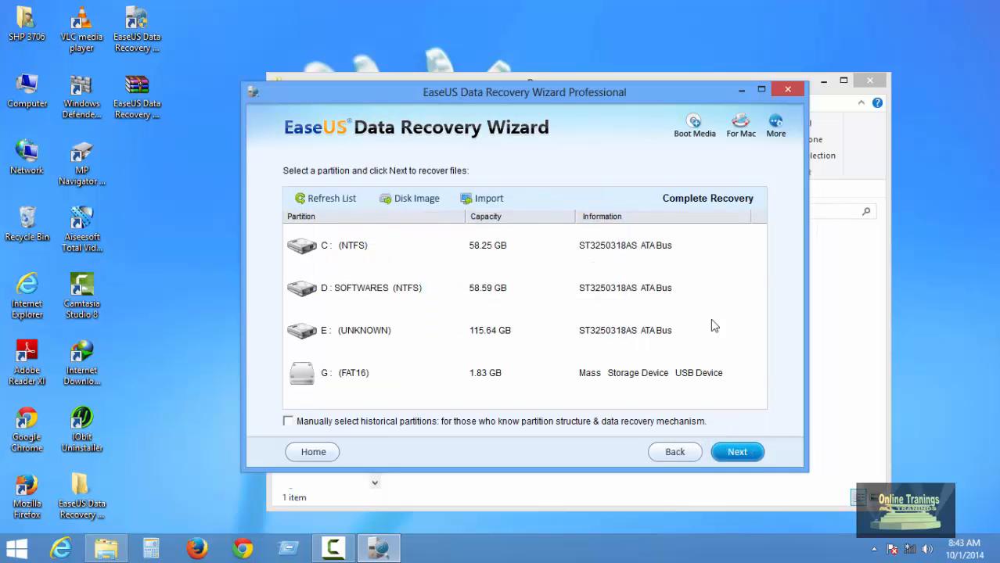
click(786, 90)
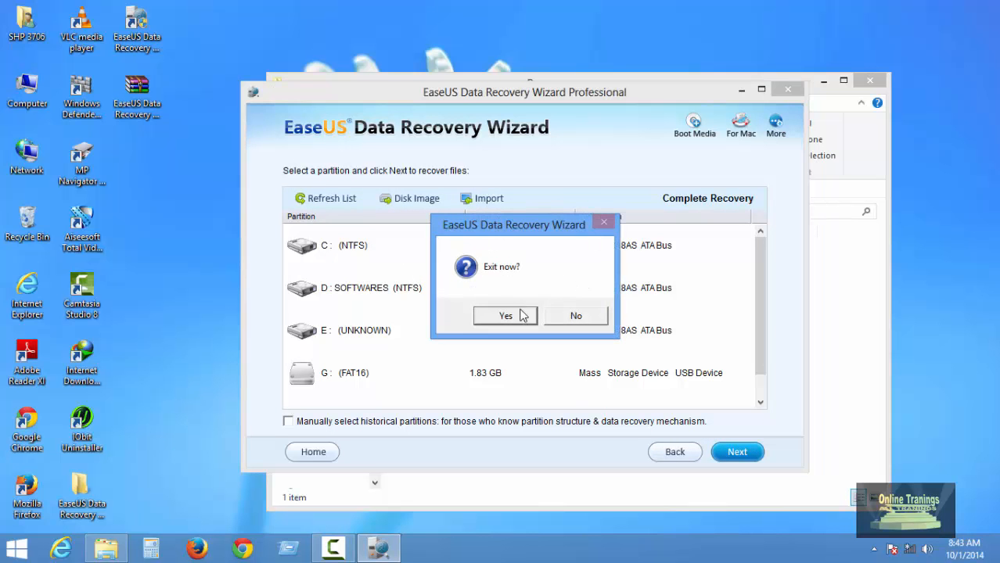
click(506, 315)
- Open the recovered JPEG Graphics file folder inside G#(FAT16 1) > Raw Files in the Recover folder
double_click(439, 258)
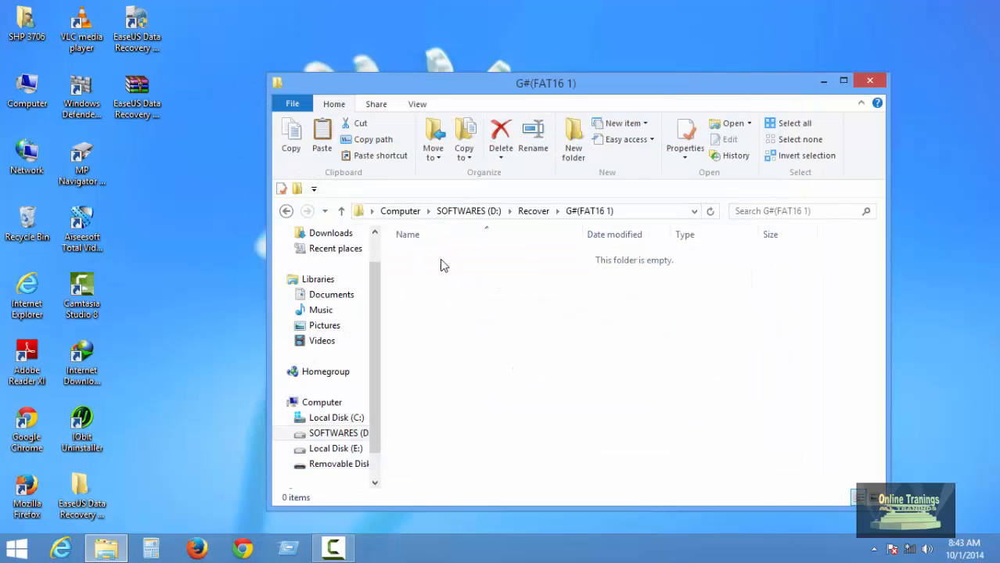
double_click(421, 327)
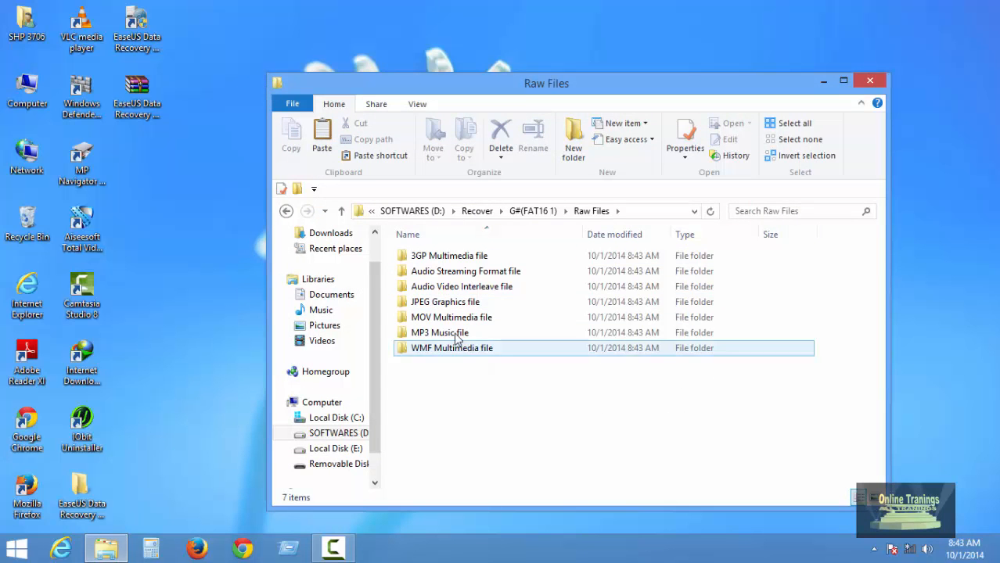
double_click(448, 302)
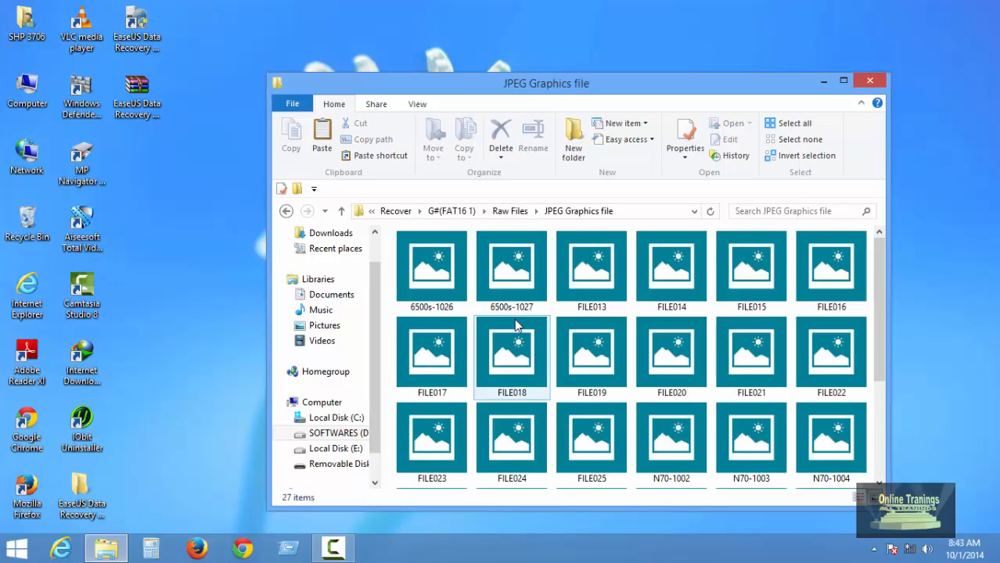
- Try to view the recovered picture 6500s-1027 in Windows Photo Viewer and close the viewer
click(510, 280)
right_click(508, 280)
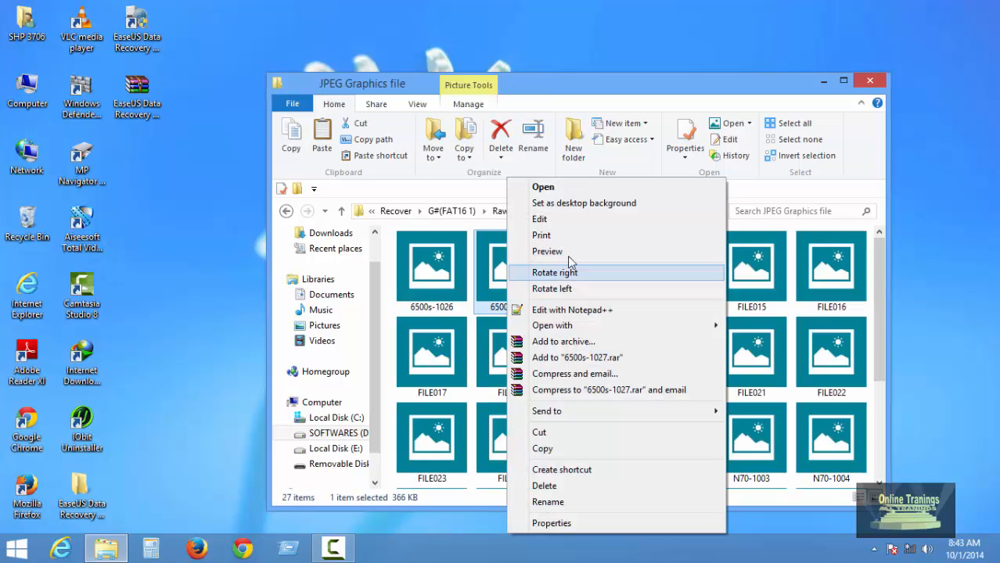
mouse_move(558, 326)
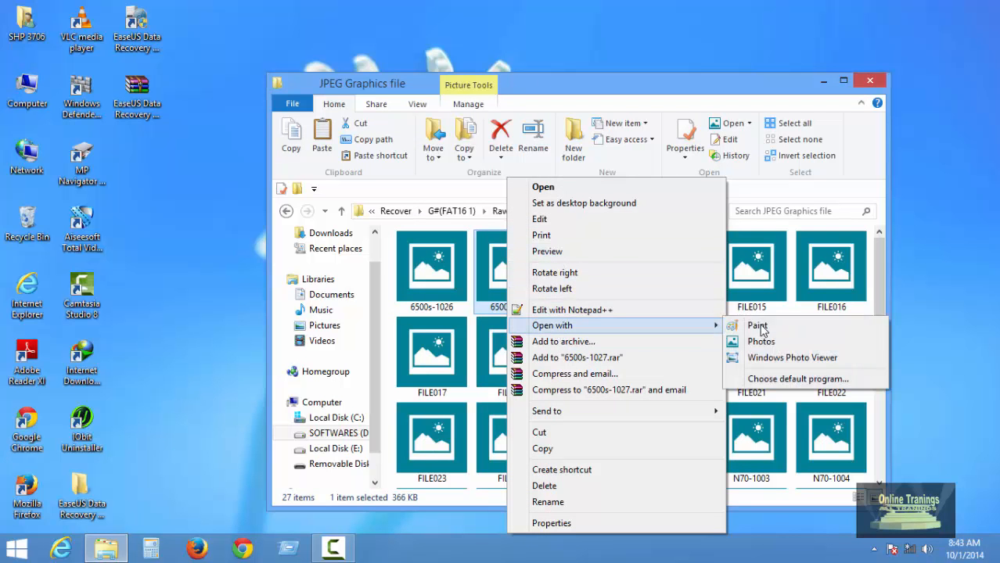
click(771, 357)
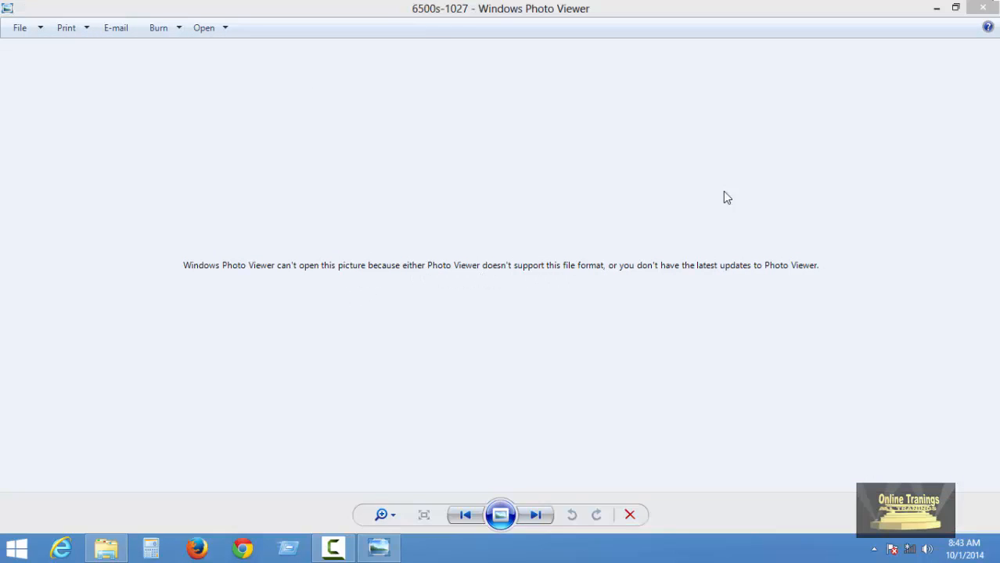
click(981, 7)
- Check the recovered picture FILE013 in the Photos app and return to the desktop
double_click(581, 270)
mouse_move(2, 5)
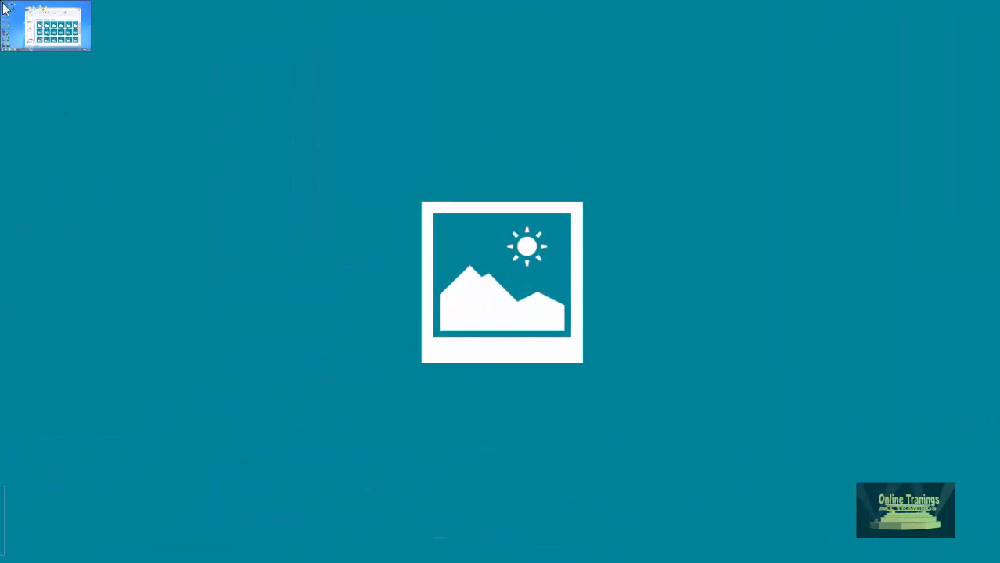
click(44, 48)
- Try to open the picture 6500s-1027 with ImageReady, keeping it as the app for all .JPG files, and dismiss the error
right_click(501, 249)
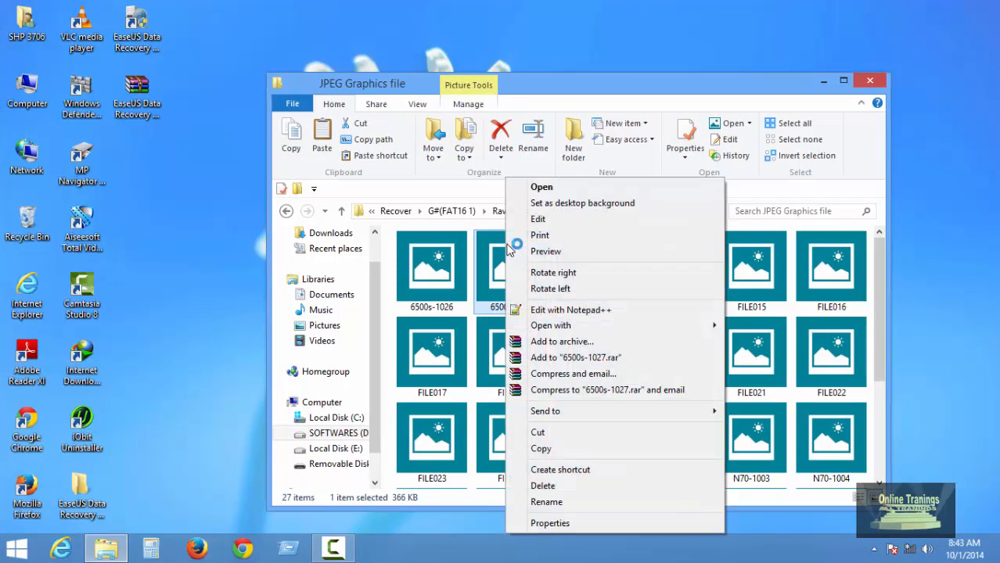
click(546, 258)
right_click(517, 275)
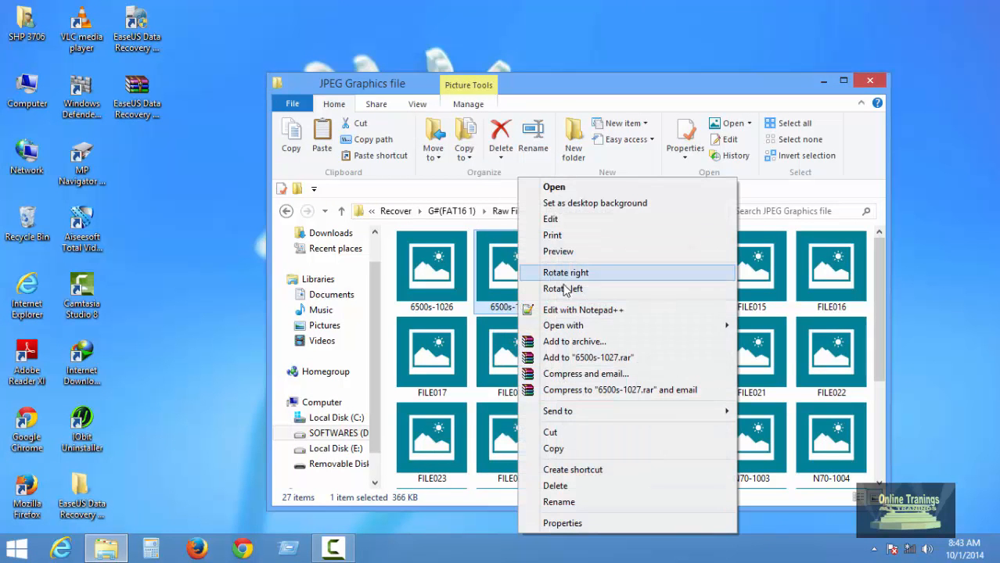
mouse_move(572, 328)
click(780, 377)
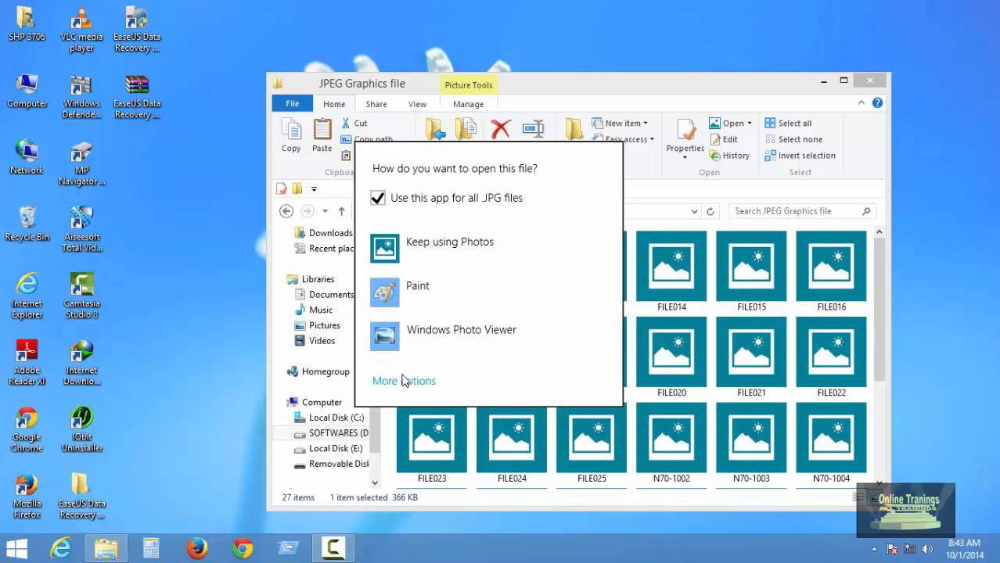
click(398, 386)
scroll(453, 351, down, 3)
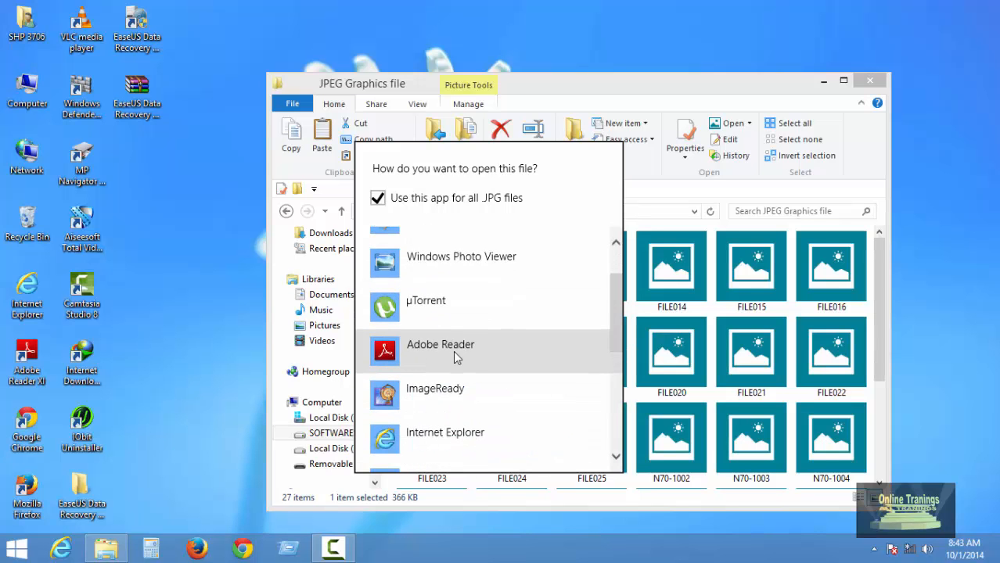
click(435, 356)
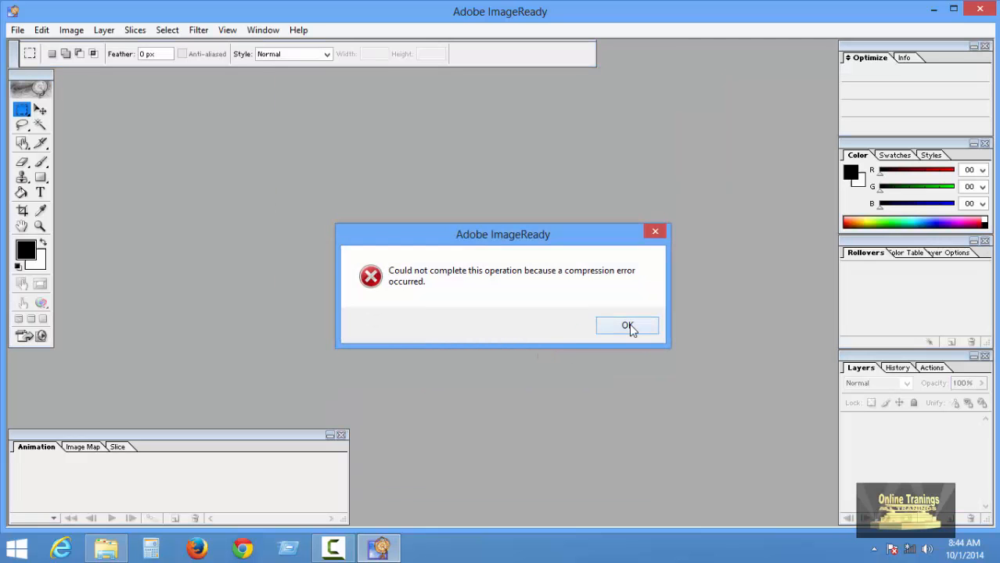
click(627, 326)
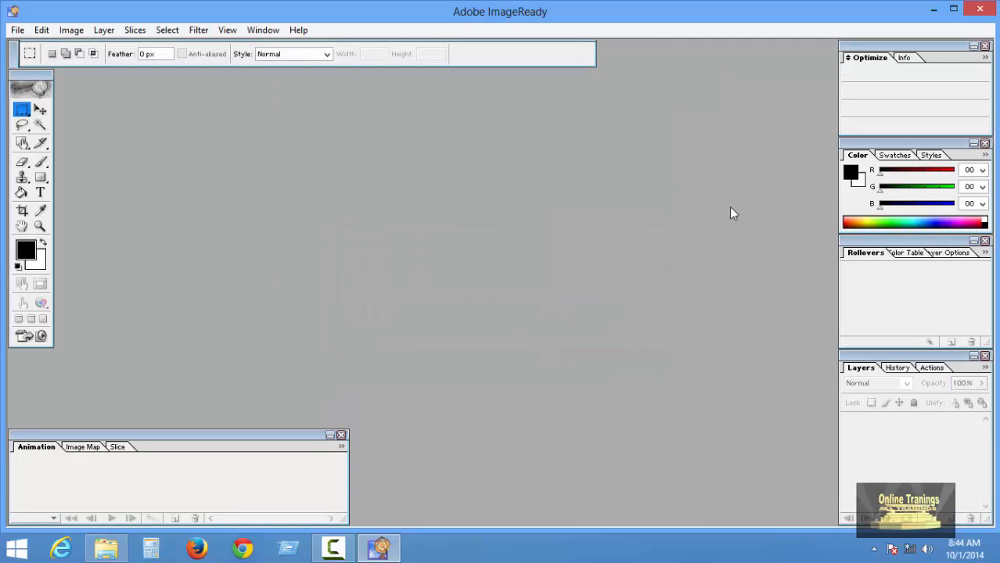
- Leave ImageReady and return to the JPEG Graphics file folder
key(Tab)
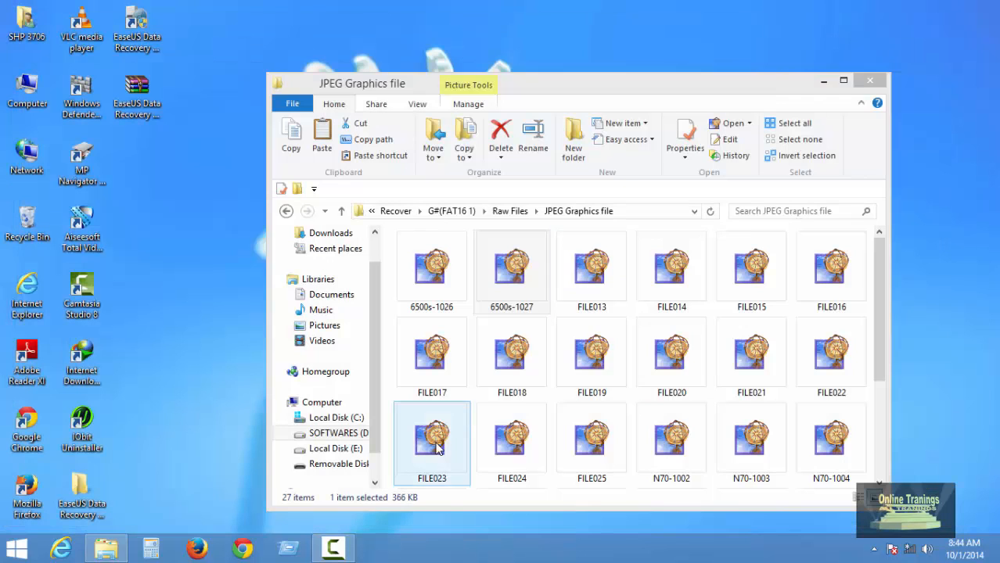
click(520, 289)
right_click(524, 290)
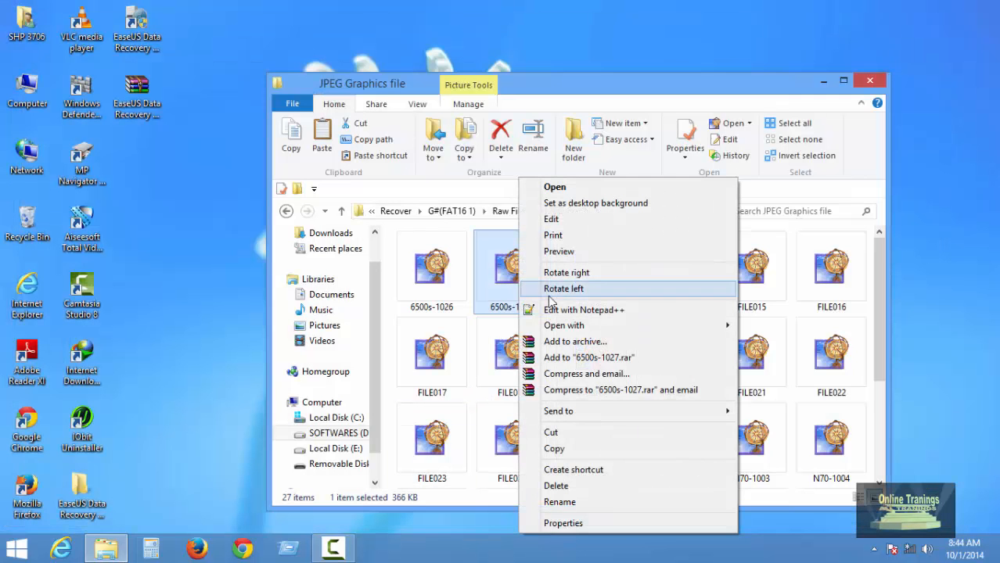
mouse_move(734, 330)
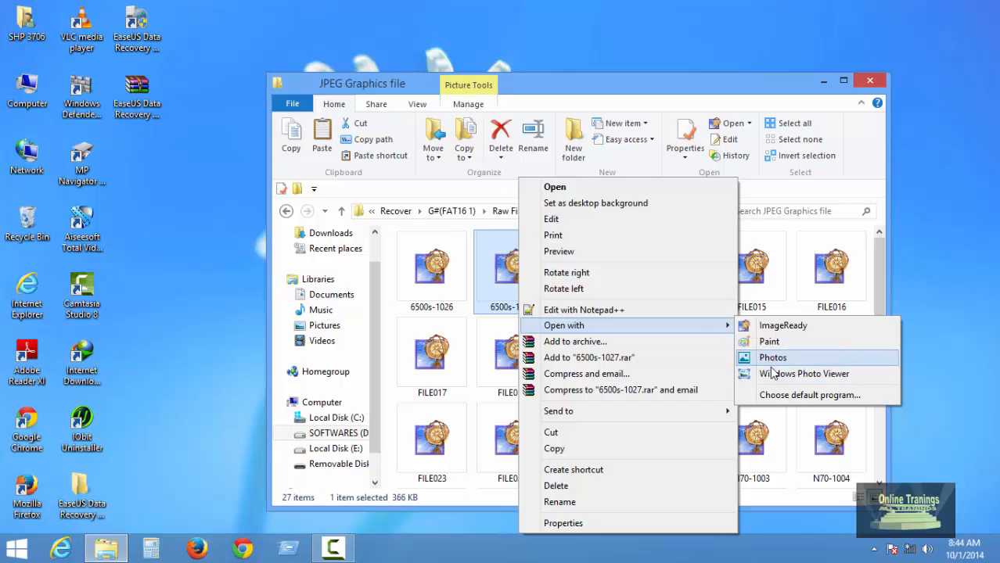
click(790, 395)
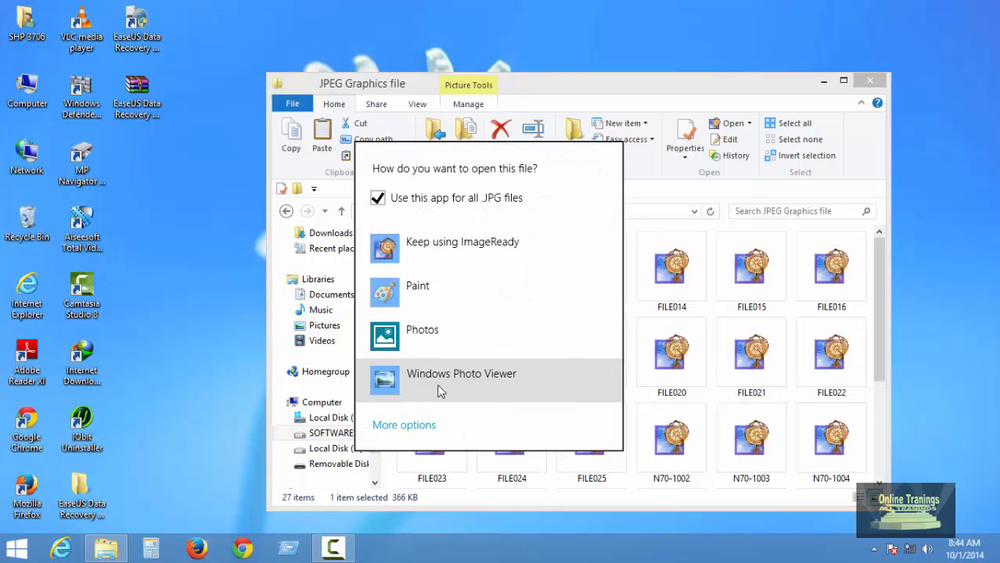
click(419, 424)
scroll(445, 383, down, 5)
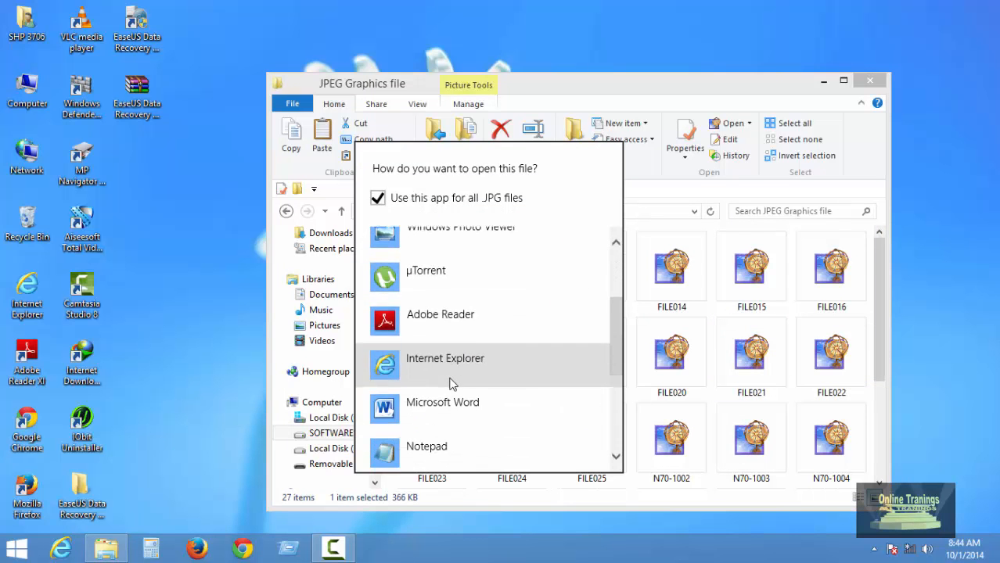
scroll(451, 383, down, 2)
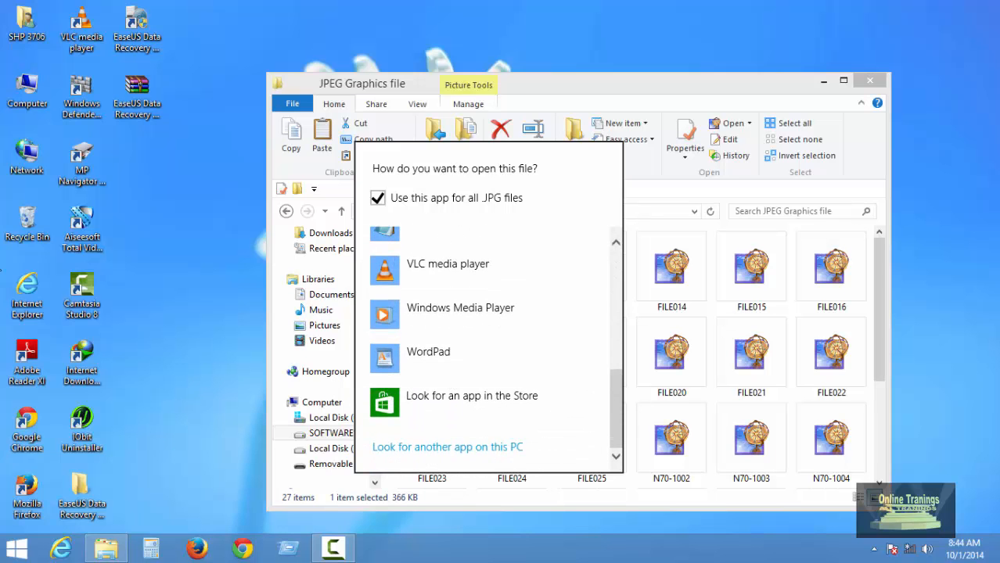
click(163, 360)
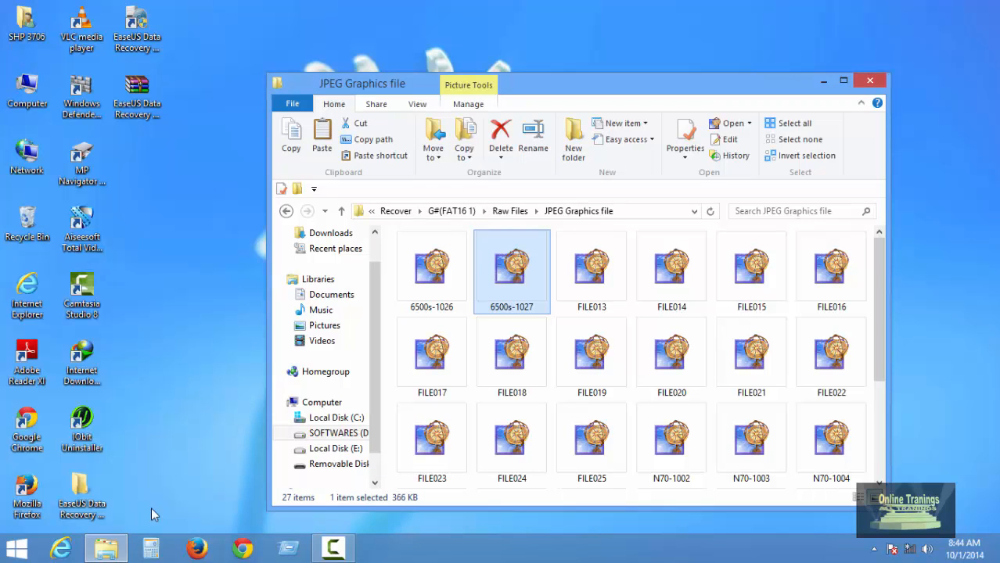
- Make Windows Photo Viewer the app for all .JPG files by opening the picture 6500s-1027 with it, and close the viewer
right_click(524, 268)
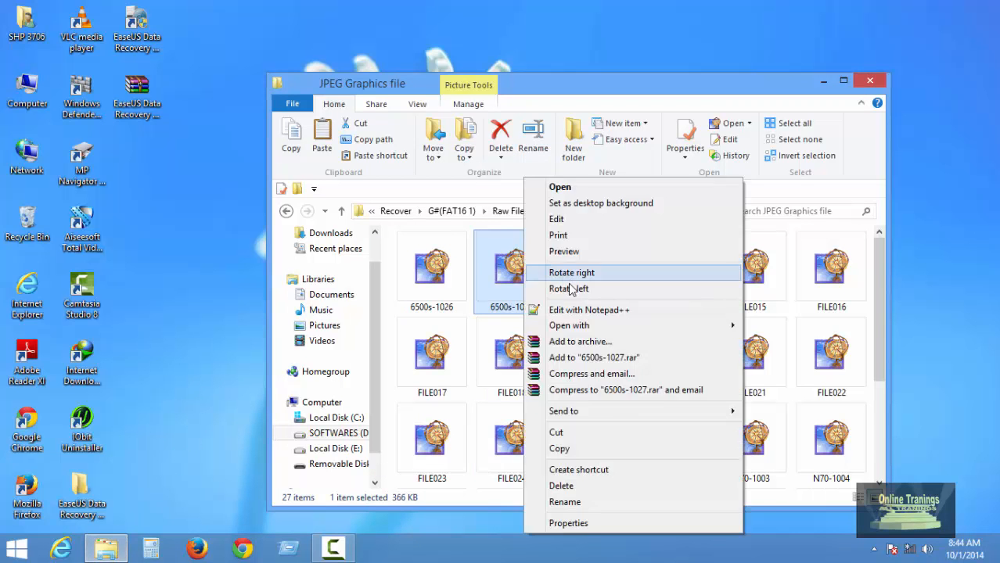
mouse_move(568, 327)
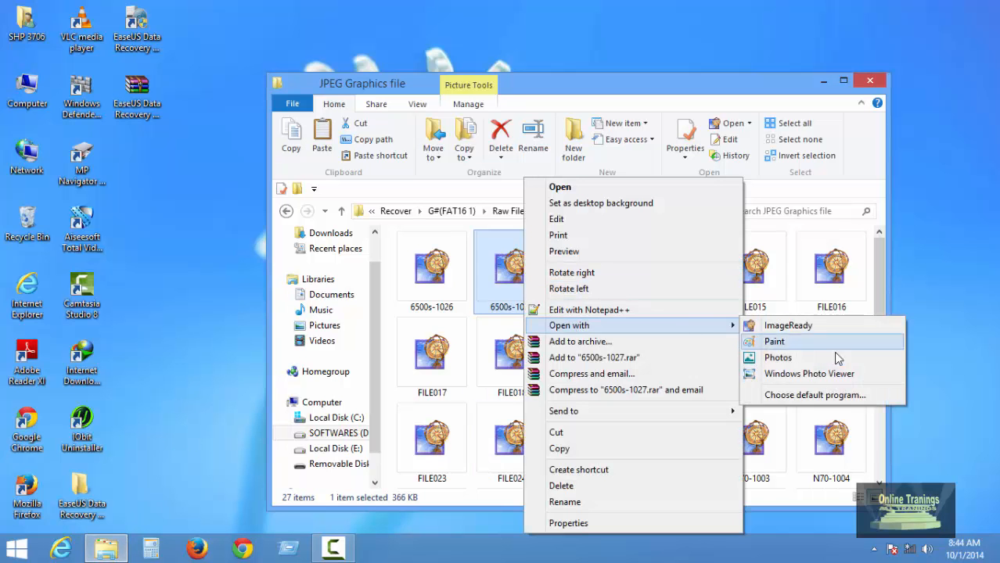
click(792, 394)
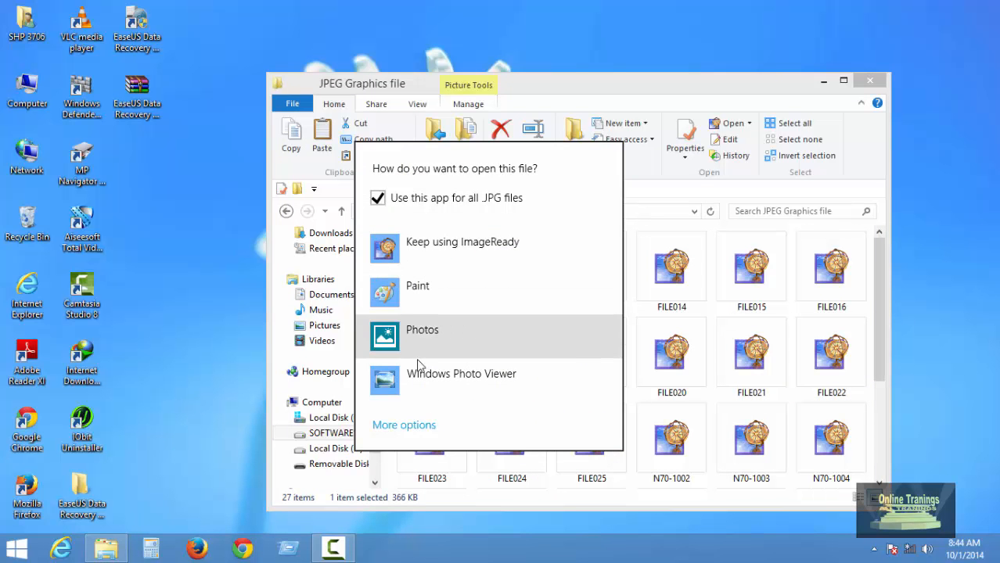
click(421, 389)
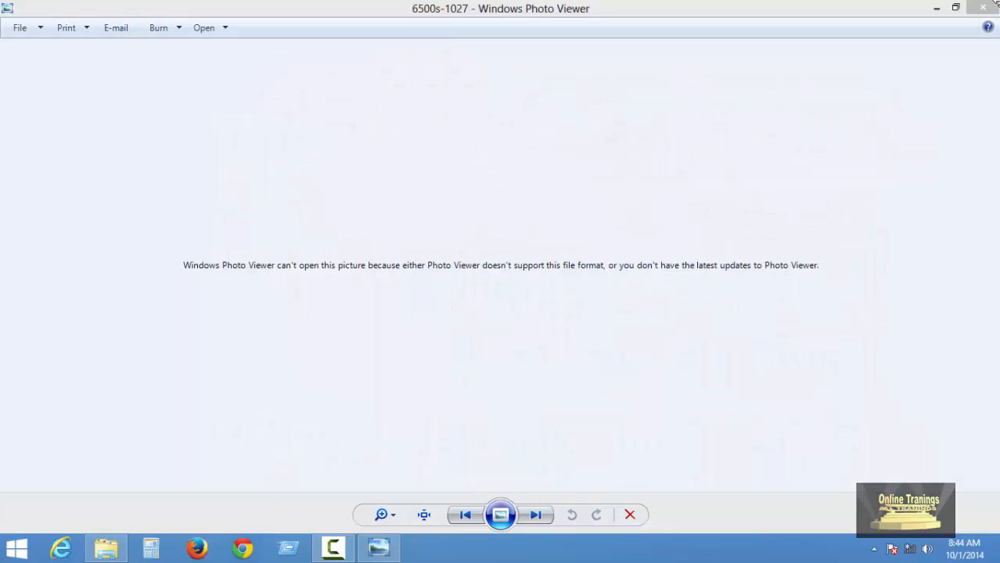
click(982, 7)
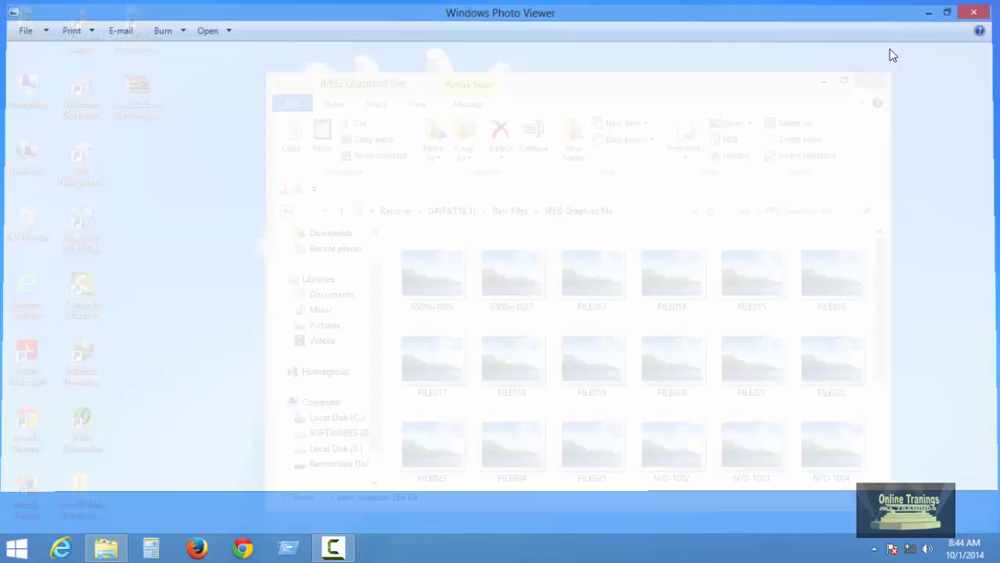
- Check the recovered files in the MOV Multimedia file and MP3 Music file folders inside Raw Files
click(287, 211)
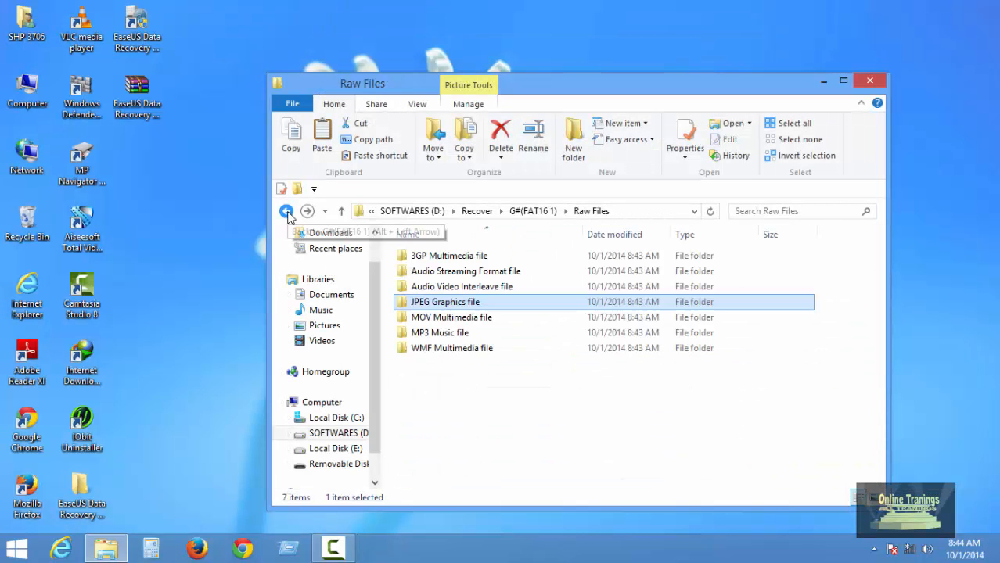
click(452, 321)
double_click(451, 320)
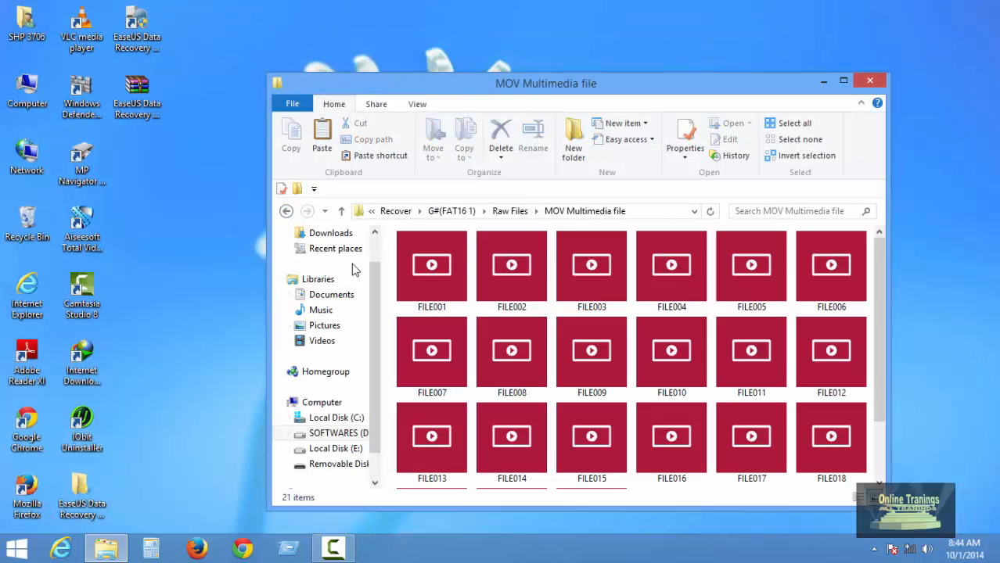
click(286, 211)
double_click(438, 335)
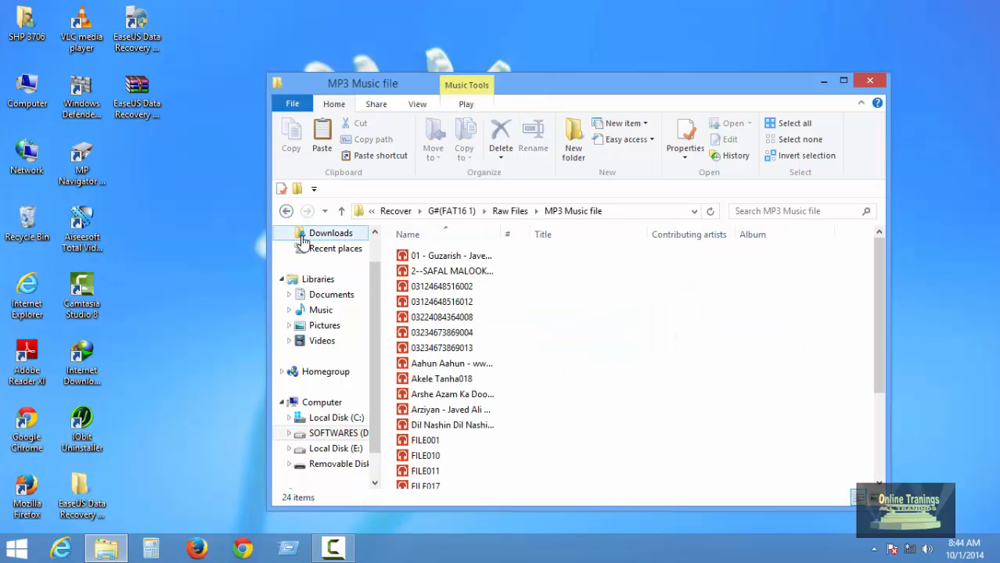
- Check the WMF Multimedia file and 3GP Multimedia file folders inside Raw Files and close the folder window
click(286, 211)
double_click(458, 351)
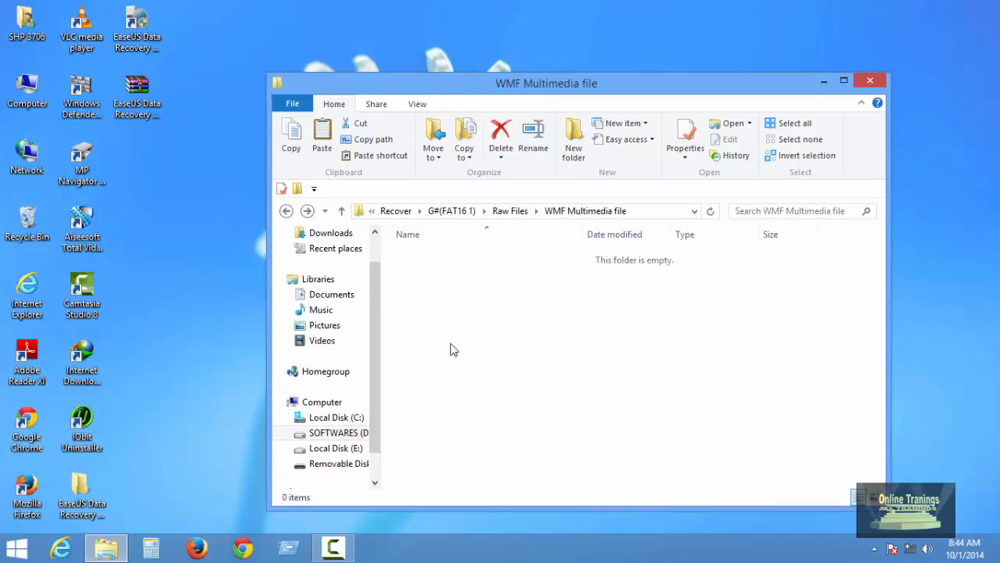
click(287, 211)
double_click(415, 260)
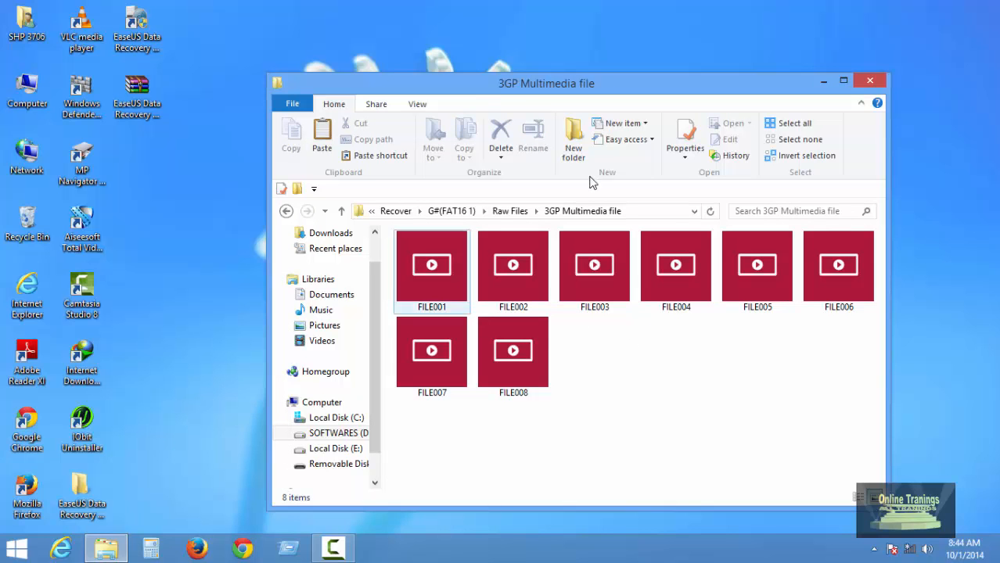
click(868, 80)
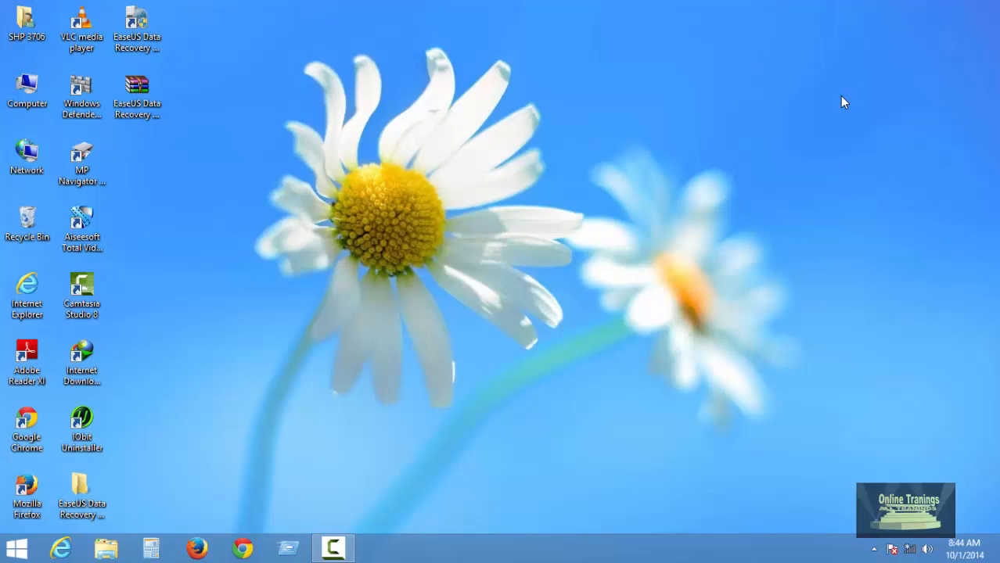